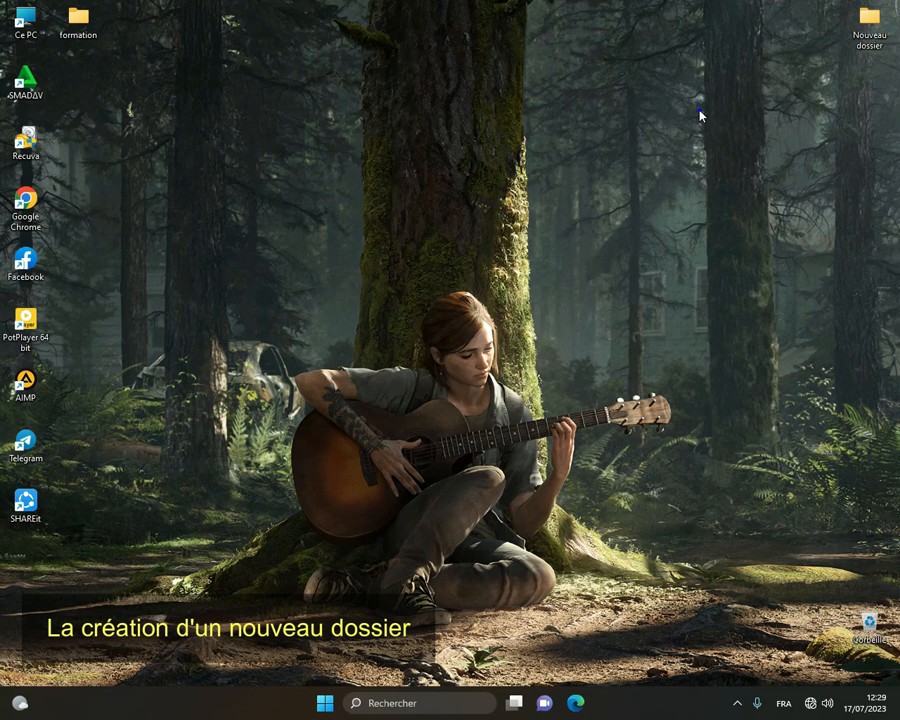
# Create a first new folder on the desktop and name it with a short personal name.
pyautogui.rightClick(688, 113)
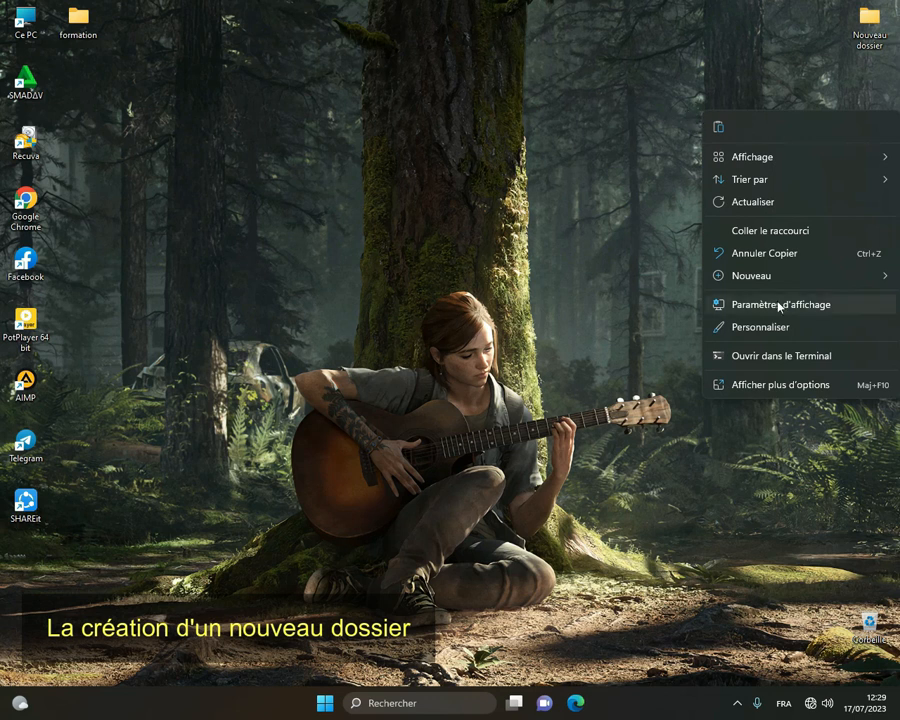
pyautogui.click(748, 286)
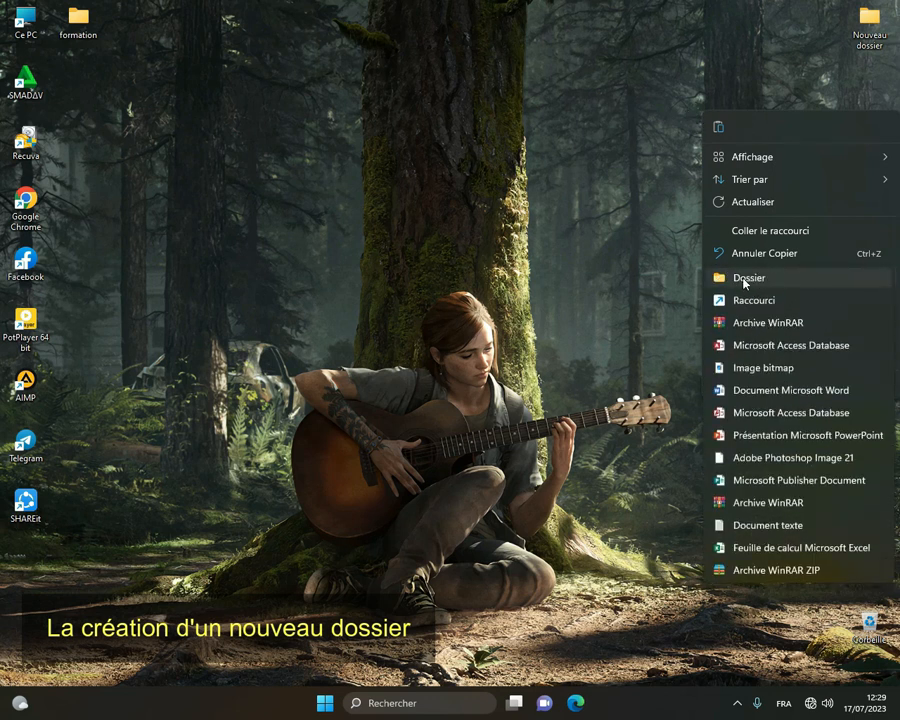
pyautogui.click(745, 281)
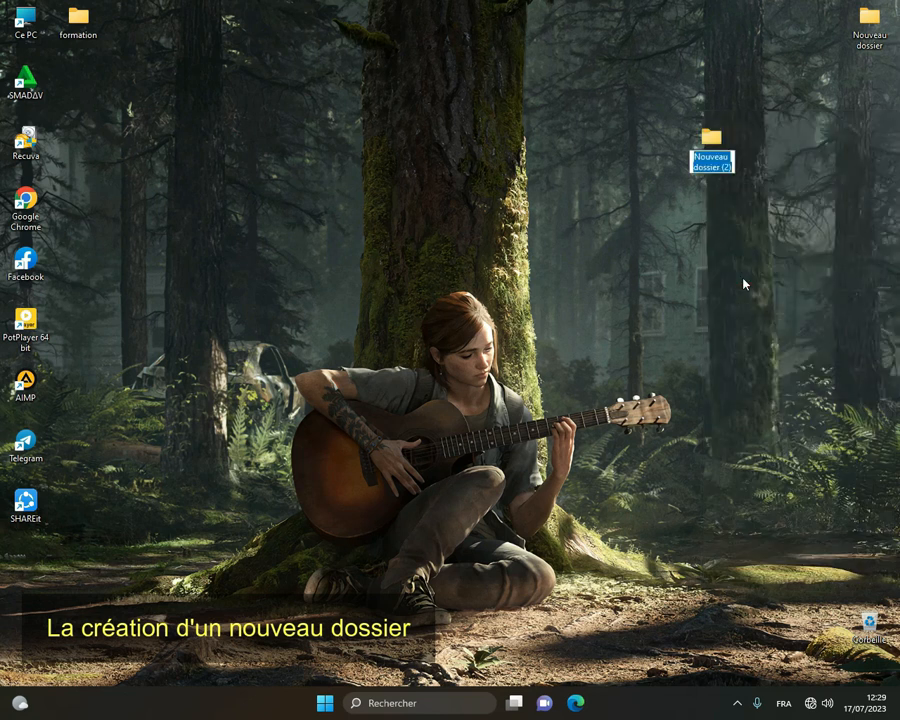
pyautogui.write('bohi')
pyautogui.press('Return')
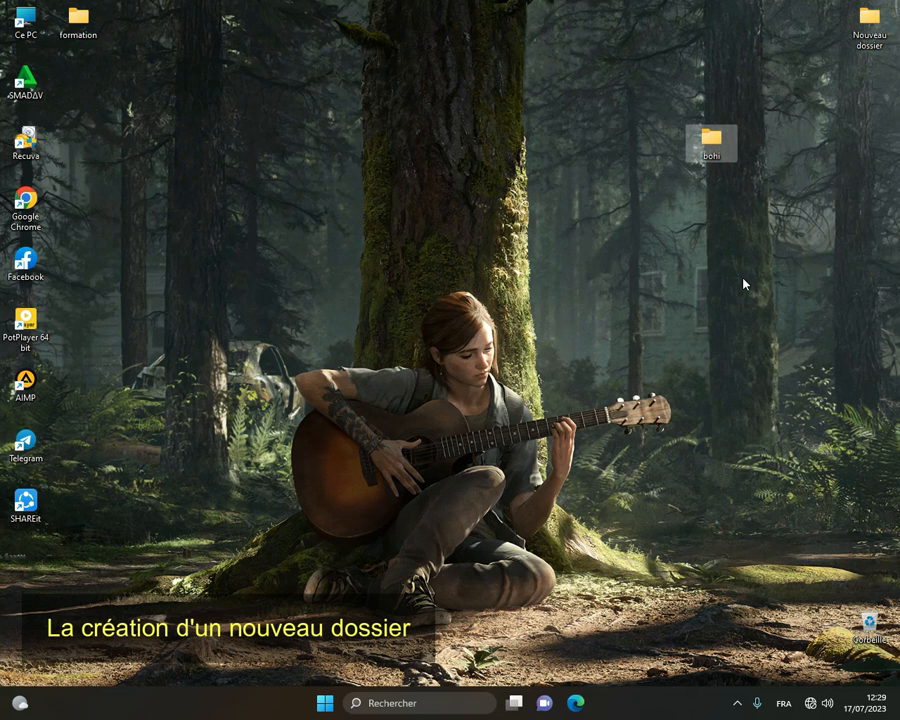
# Create a second new desktop folder below the first one and give it another personal name.
pyautogui.rightClick(744, 226)
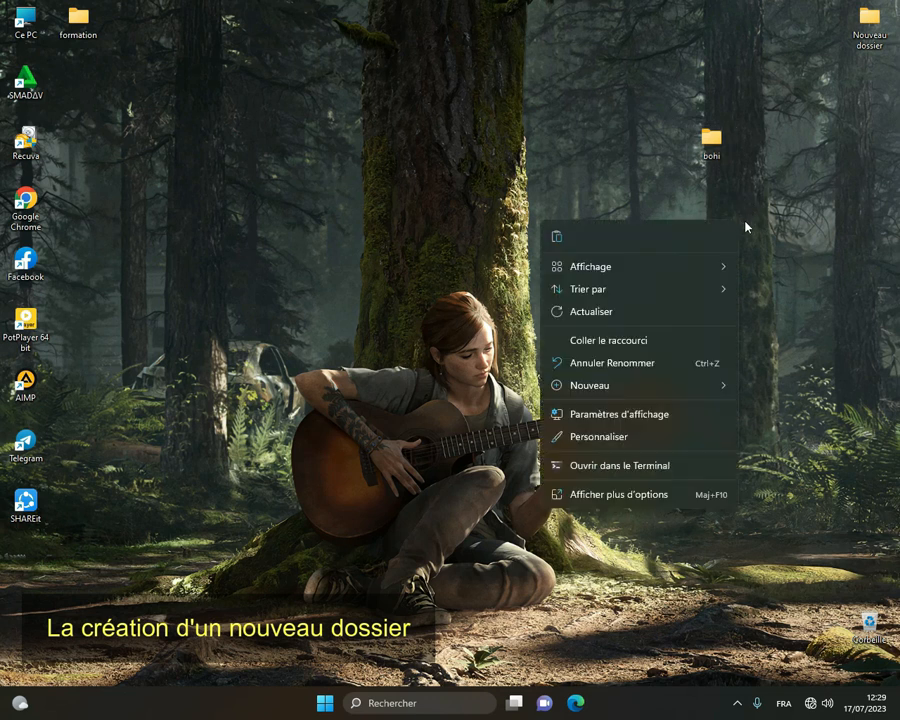
pyautogui.moveTo(677, 388)
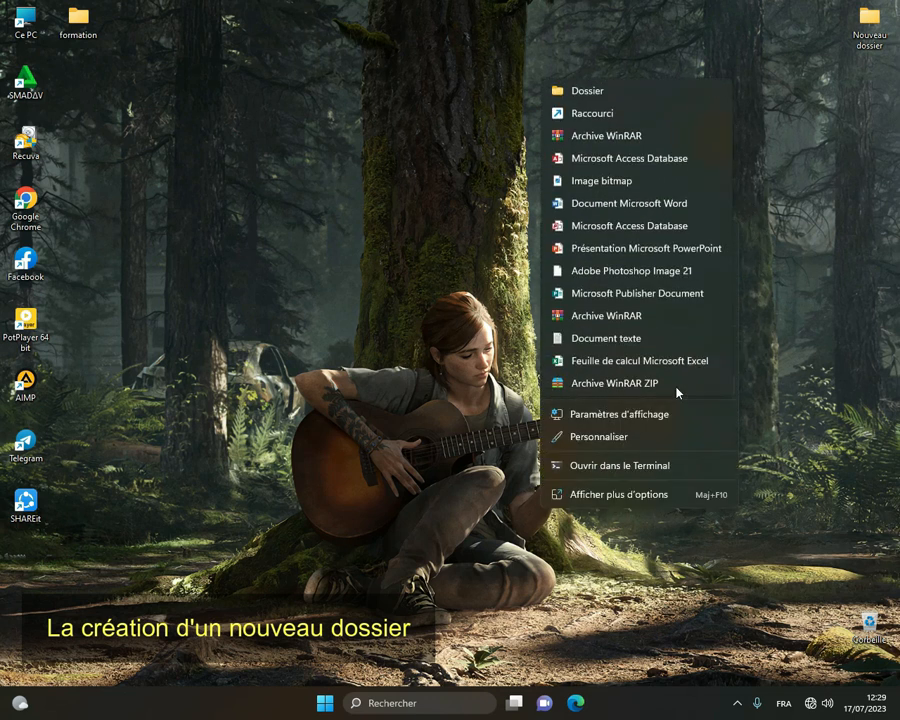
pyautogui.click(621, 91)
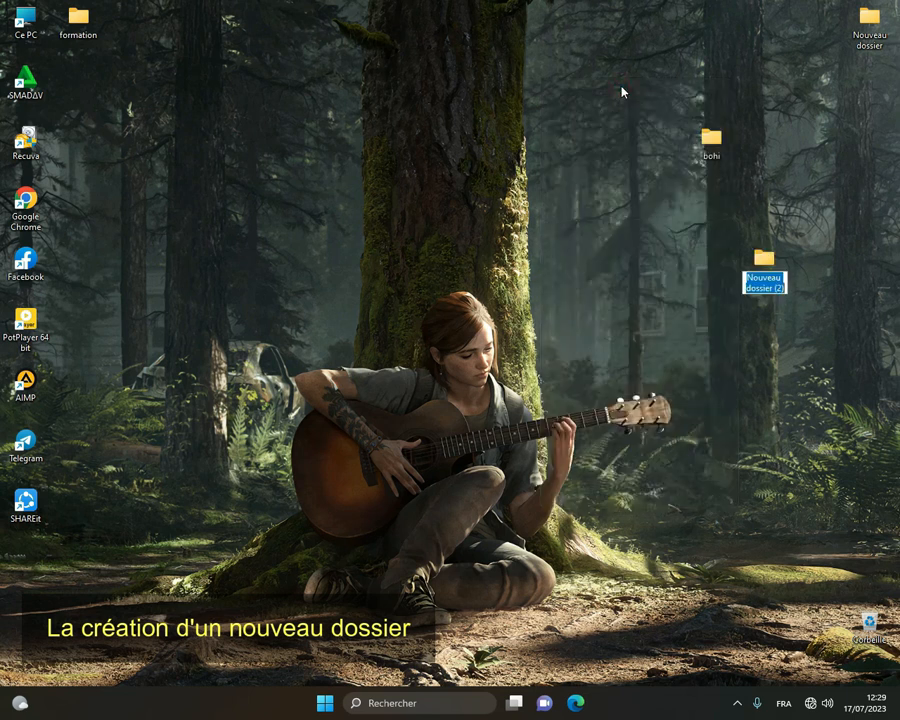
pyautogui.write('doré')
pyautogui.press('Return')
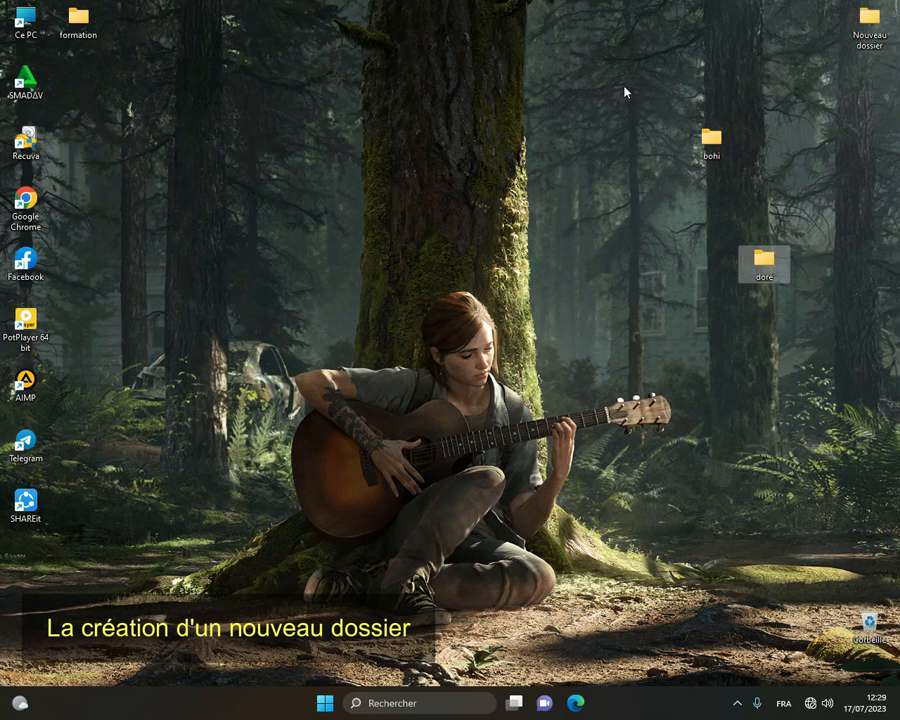
# Create a third new desktop folder beside the other two, name it with a first name and deselect it.
pyautogui.rightClick(645, 204)
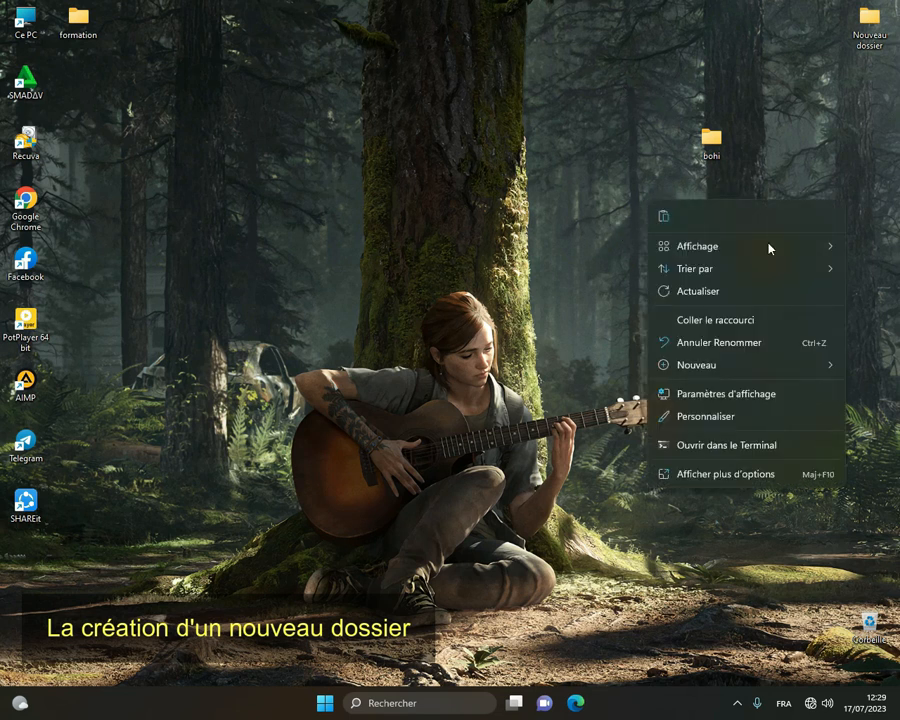
pyautogui.click(720, 484)
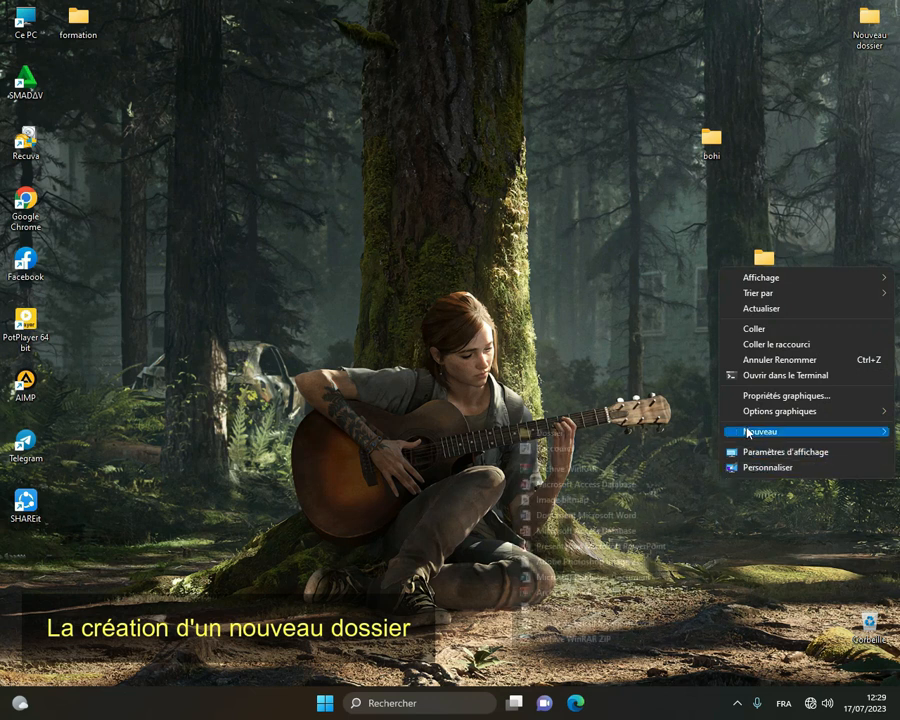
pyautogui.moveTo(748, 432)
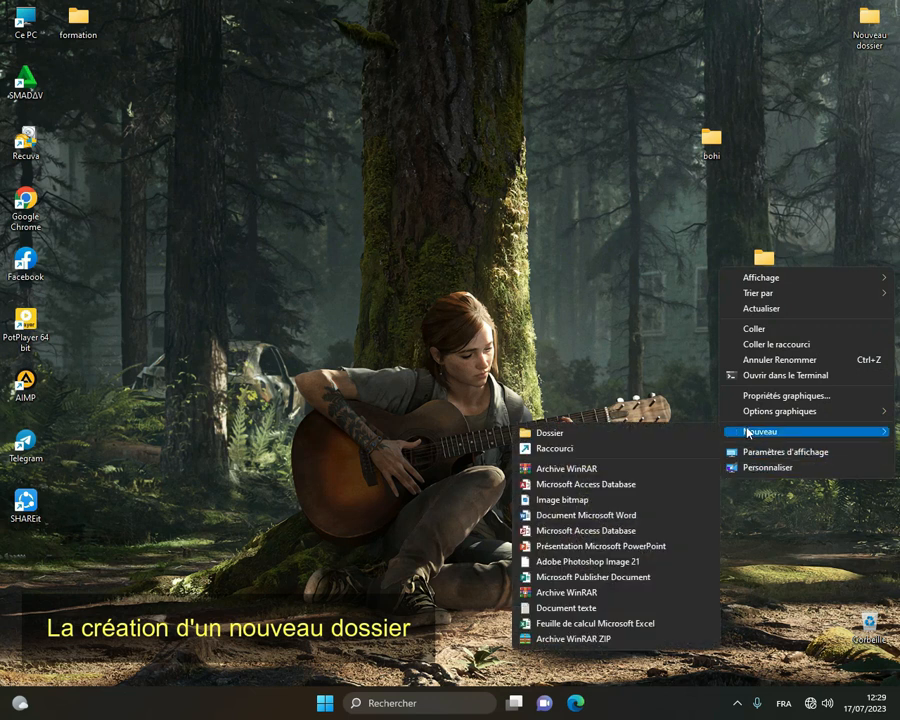
pyautogui.click(652, 434)
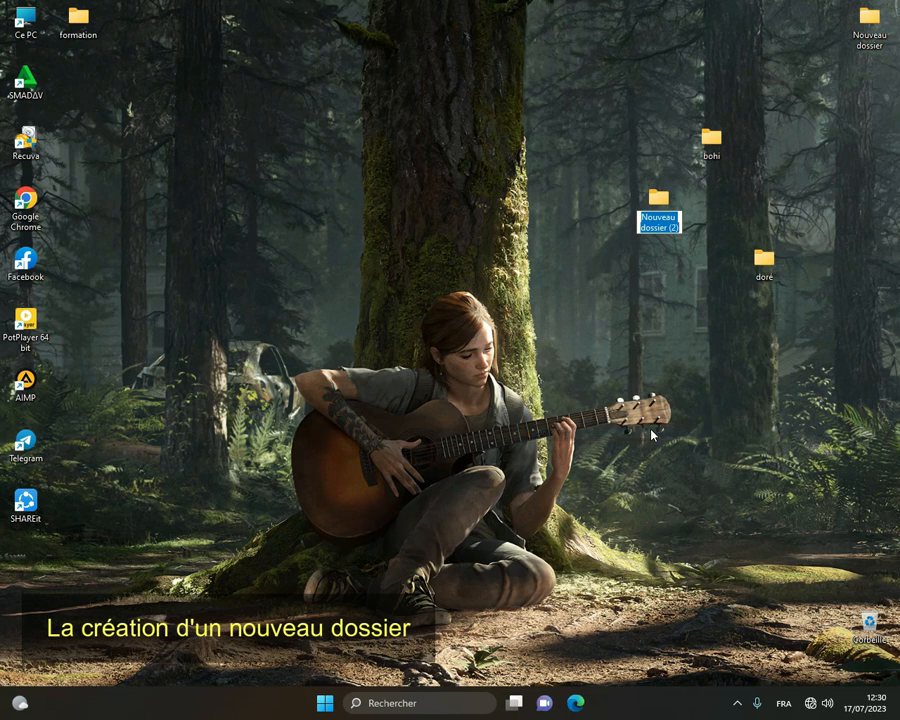
pyautogui.write('elvis')
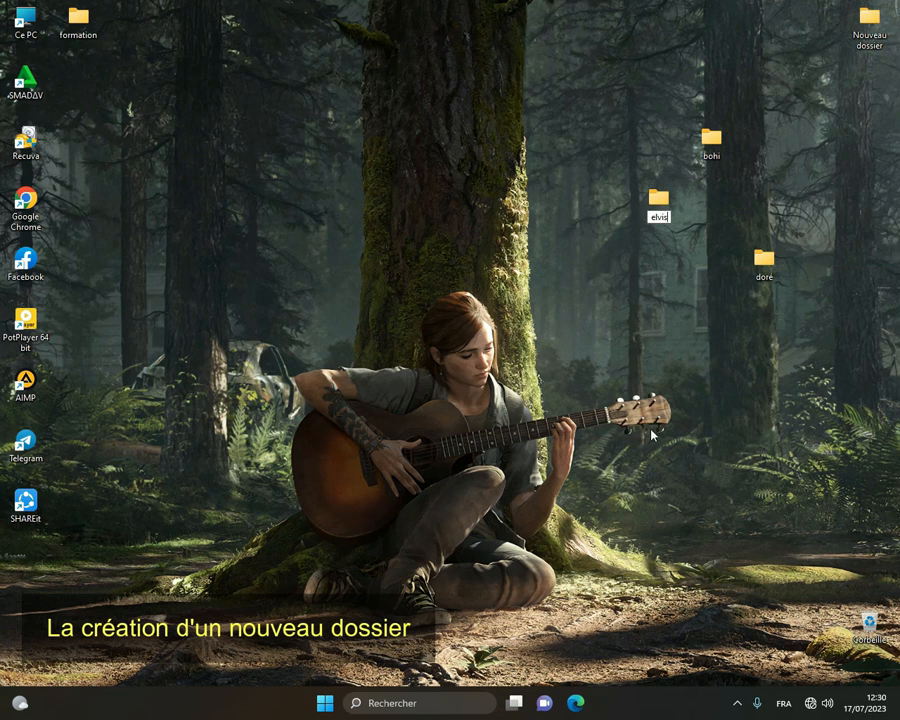
pyautogui.press('Return')
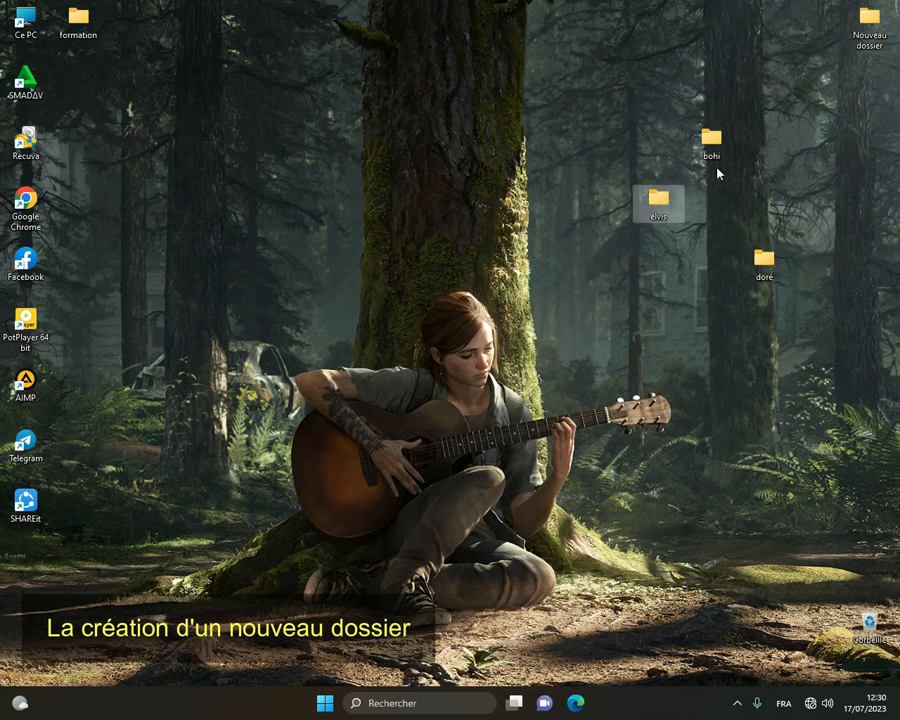
pyautogui.click(740, 372)
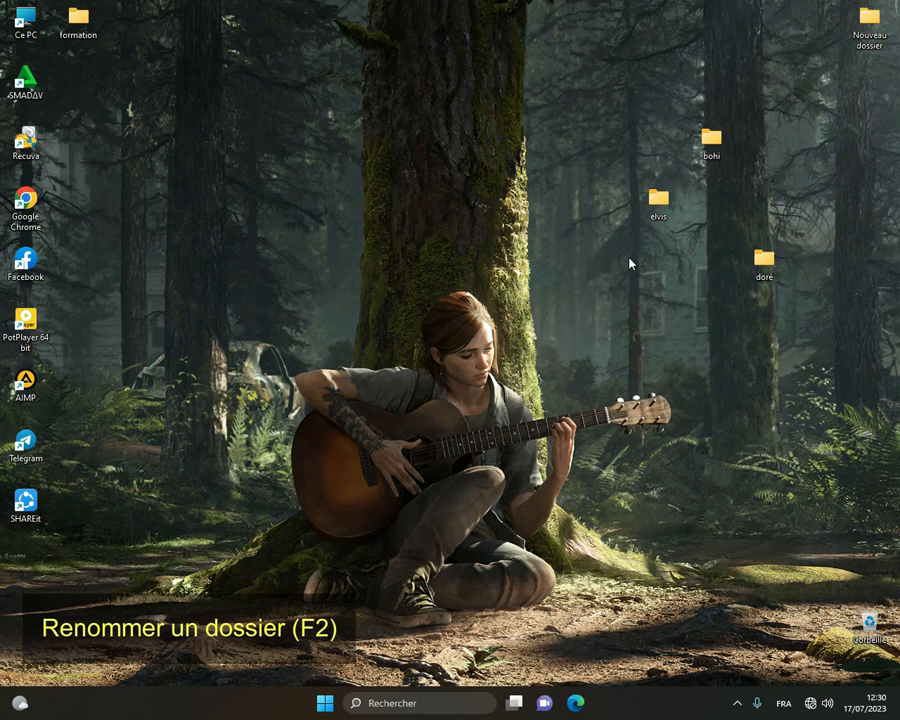
pyautogui.click(764, 260)
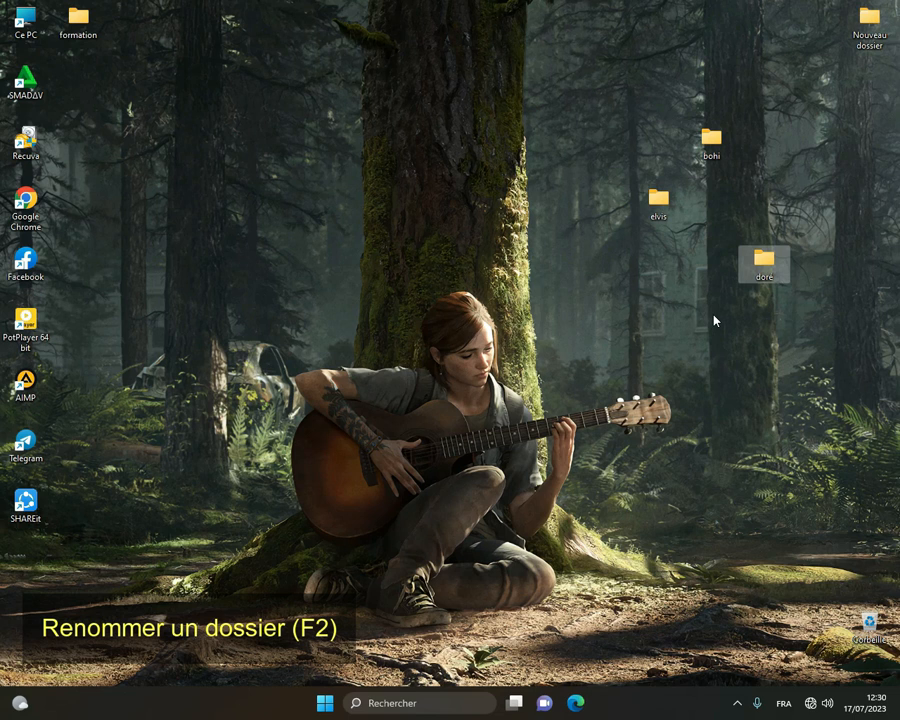
pyautogui.press('F2')
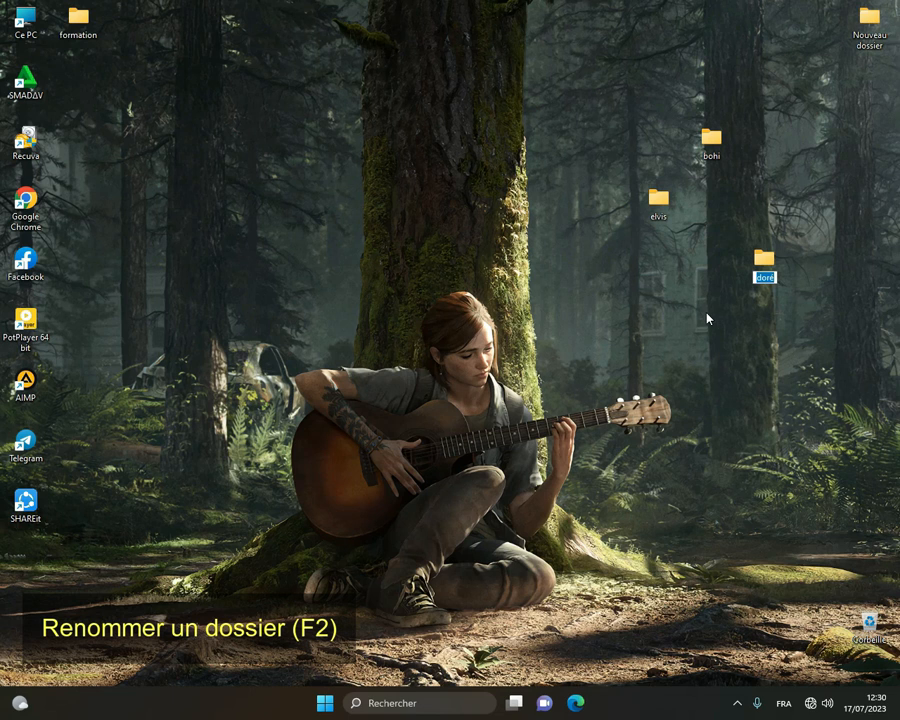
pyautogui.press('Return')
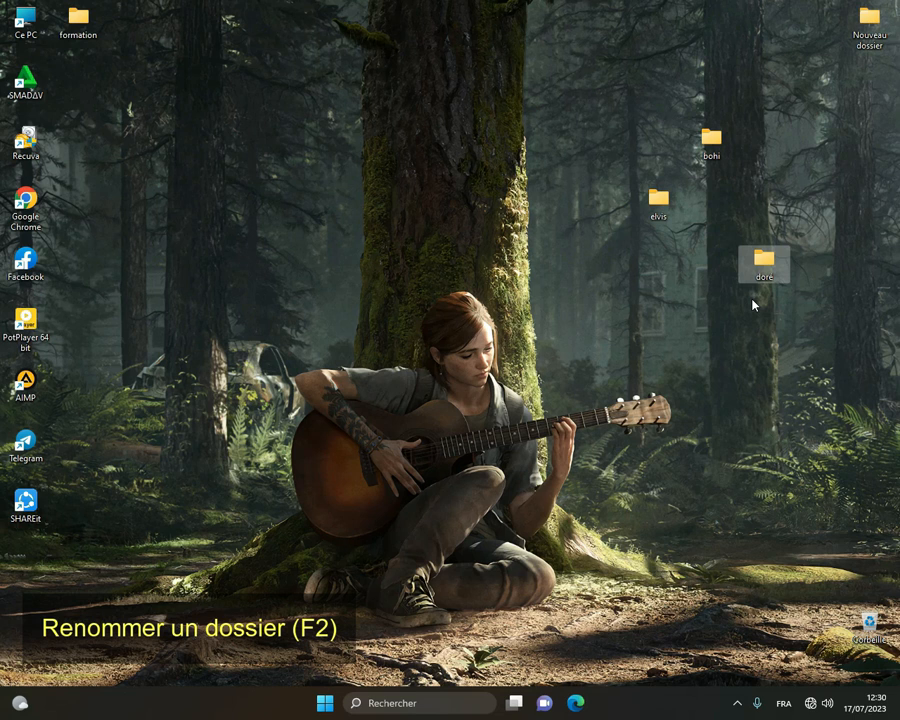
pyautogui.press('F2')
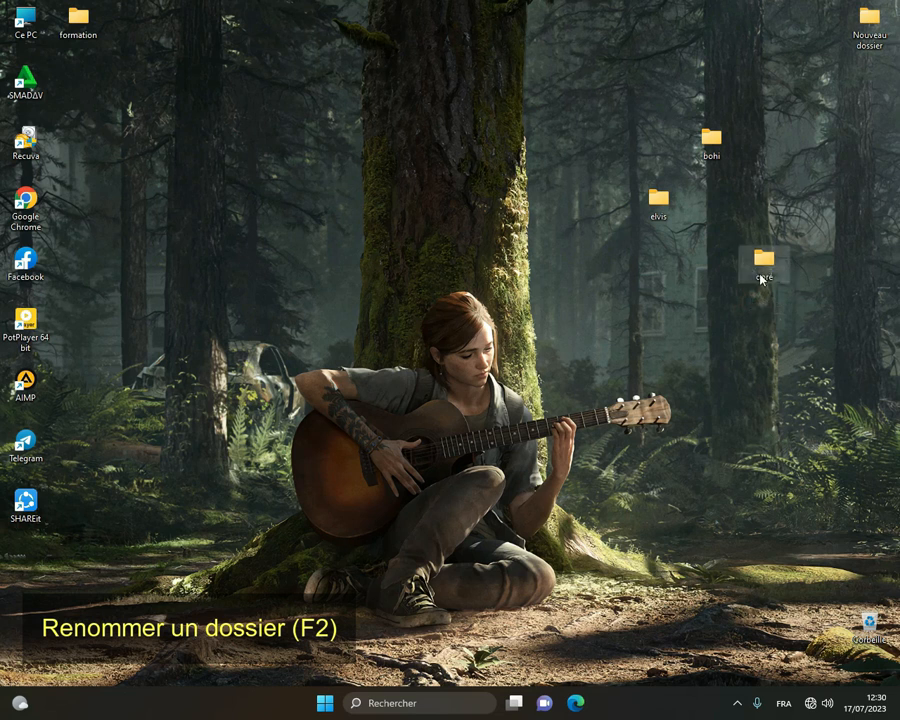
pyautogui.rightClick(761, 279)
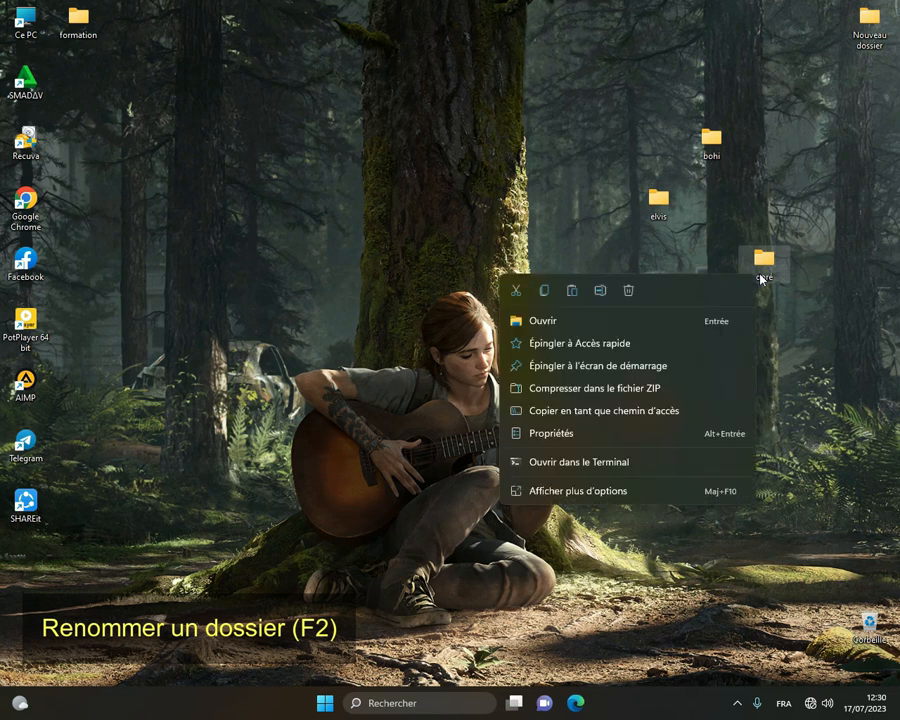
pyautogui.click(600, 290)
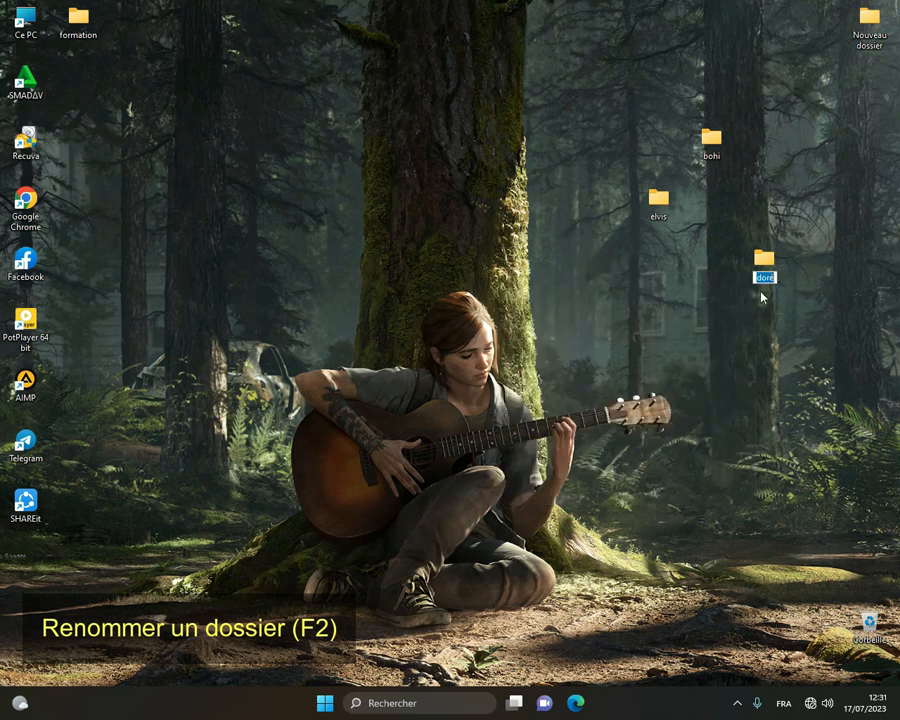
pyautogui.click(768, 262)
# Rename the lowest of the three new desktop folders as dossier c.
pyautogui.rightClick(771, 266)
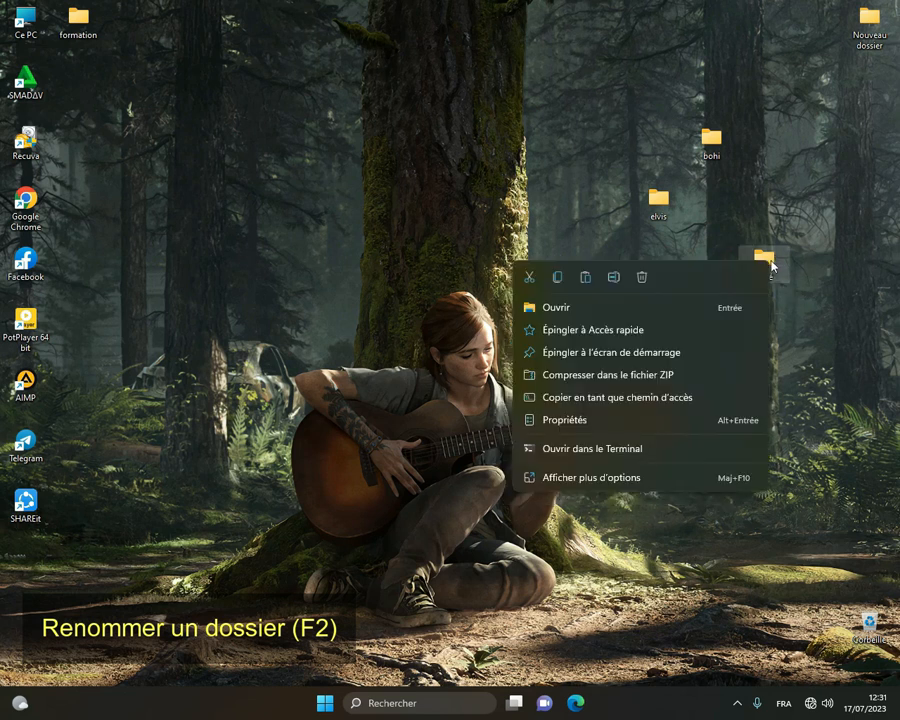
pyautogui.click(643, 482)
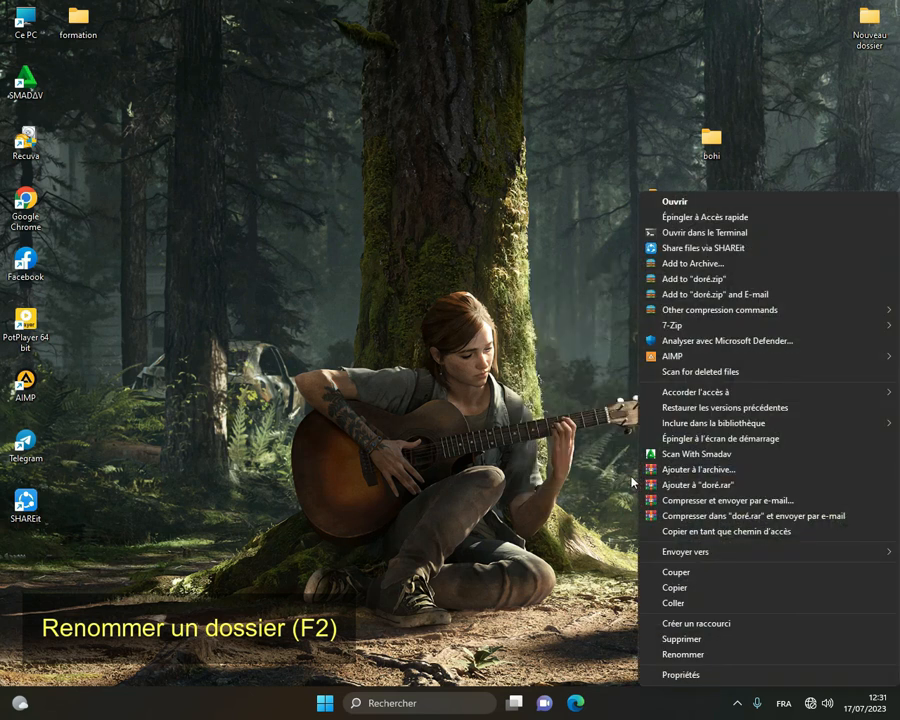
pyautogui.click(700, 656)
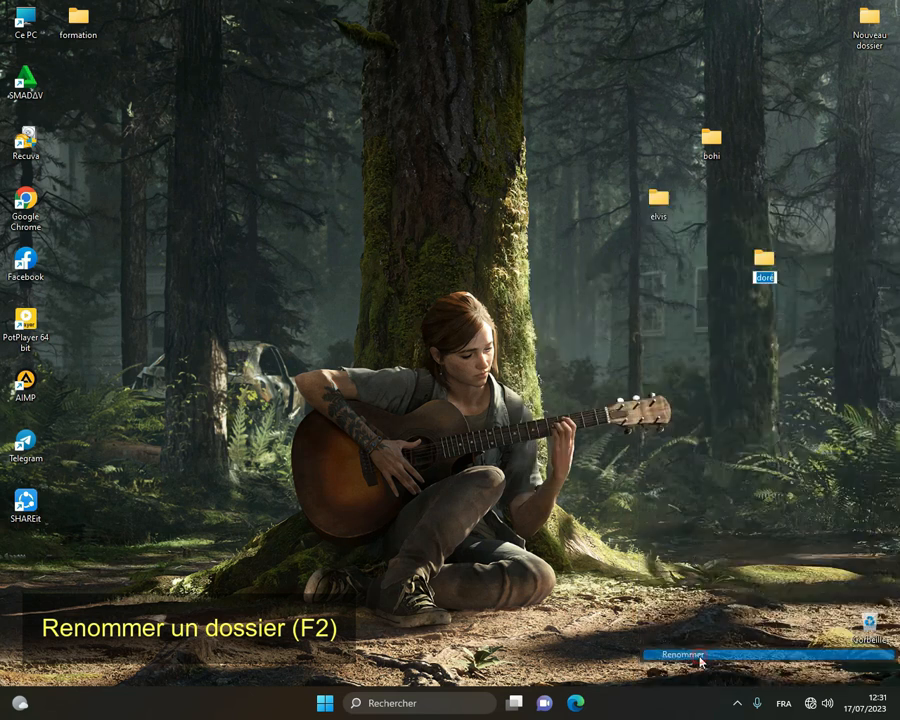
pyautogui.write('dossier')
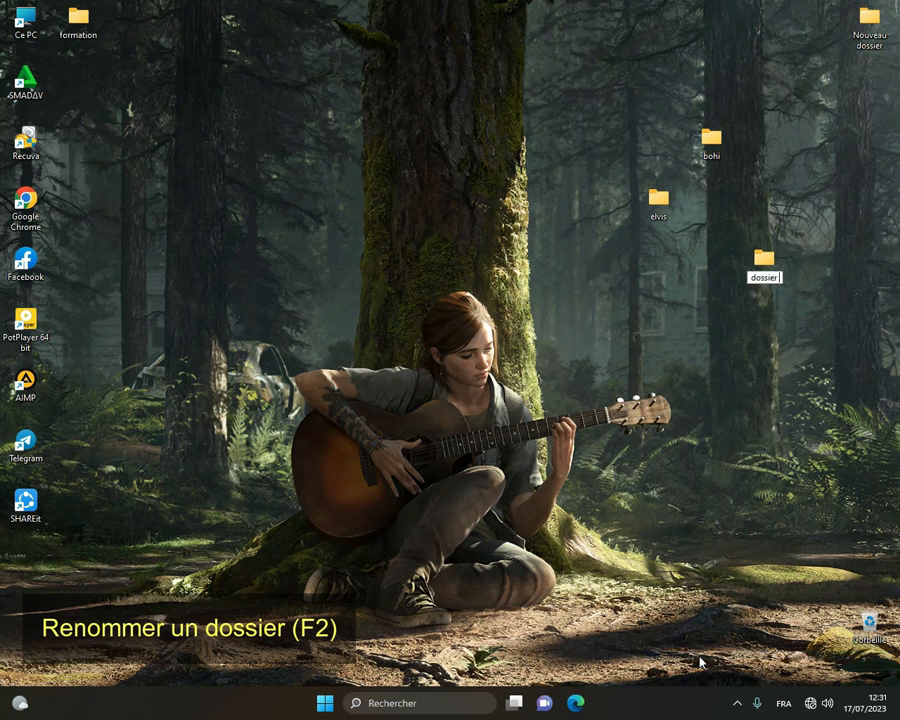
pyautogui.write(' c')
pyautogui.press('Return')
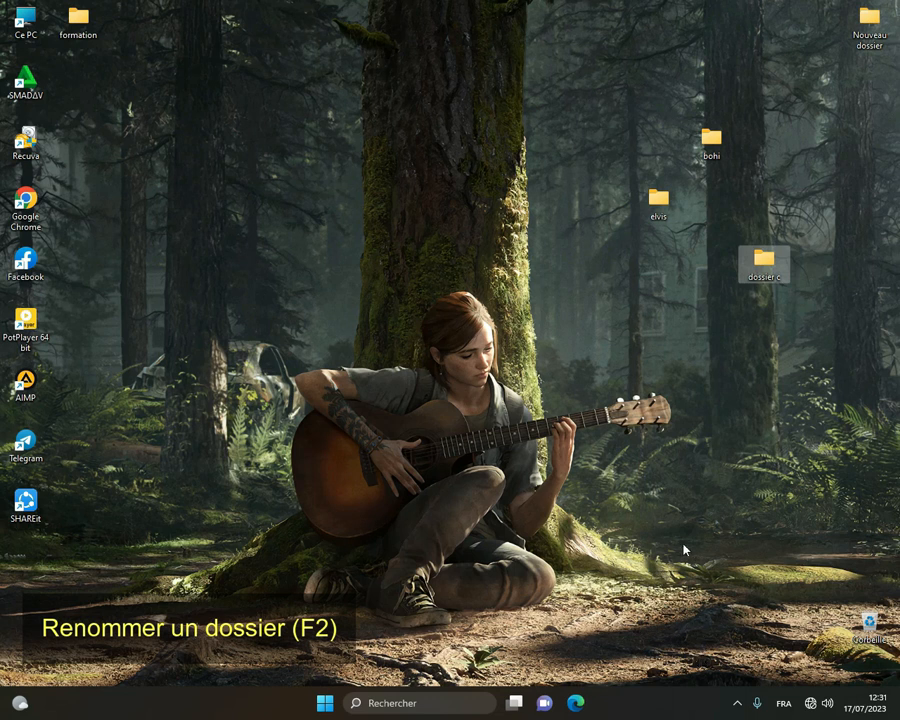
# Rename the new folder between the uppermost one and dossier c as dossier b.
pyautogui.click(659, 208)
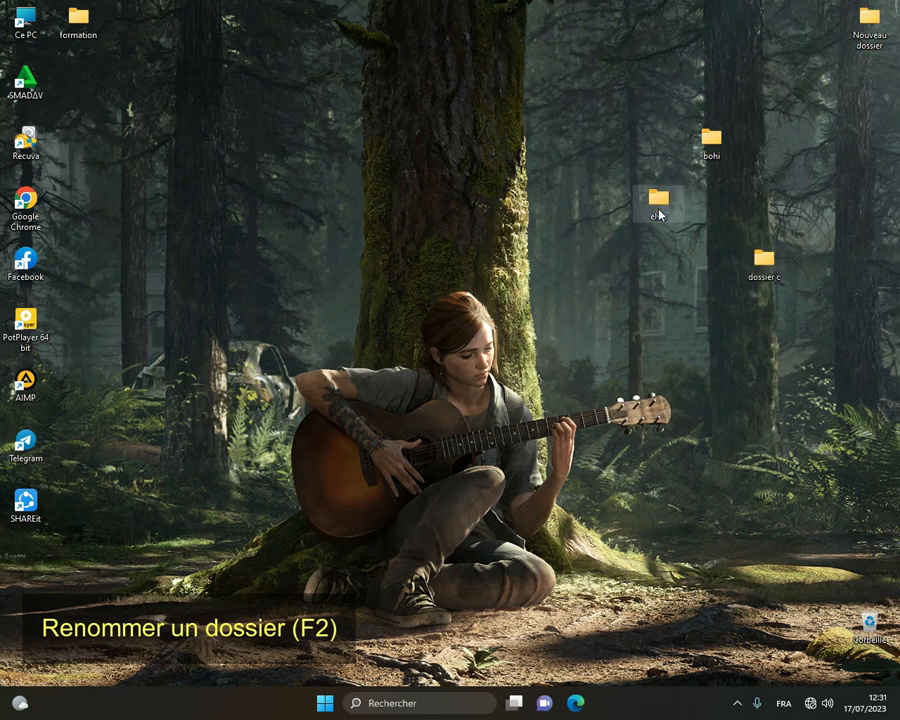
pyautogui.rightClick(659, 212)
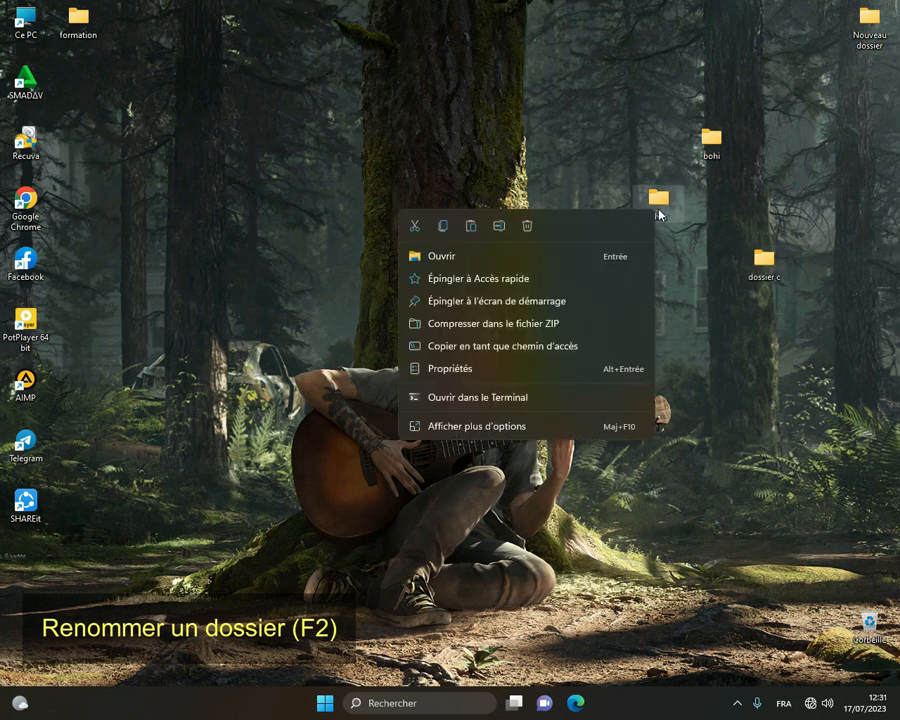
pyautogui.click(499, 225)
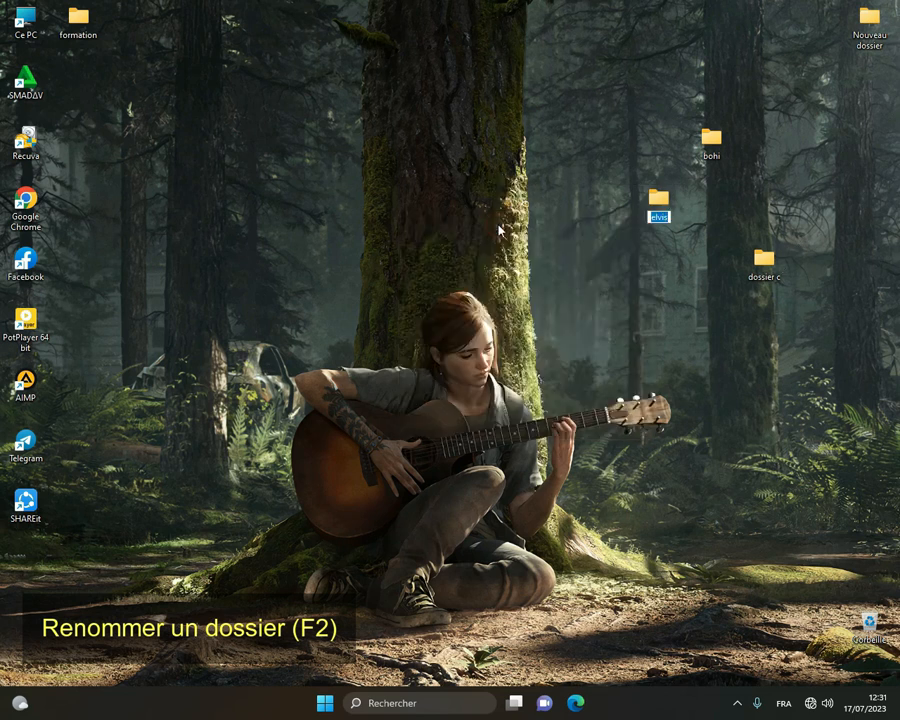
pyautogui.write('dossier b')
pyautogui.press('Return')
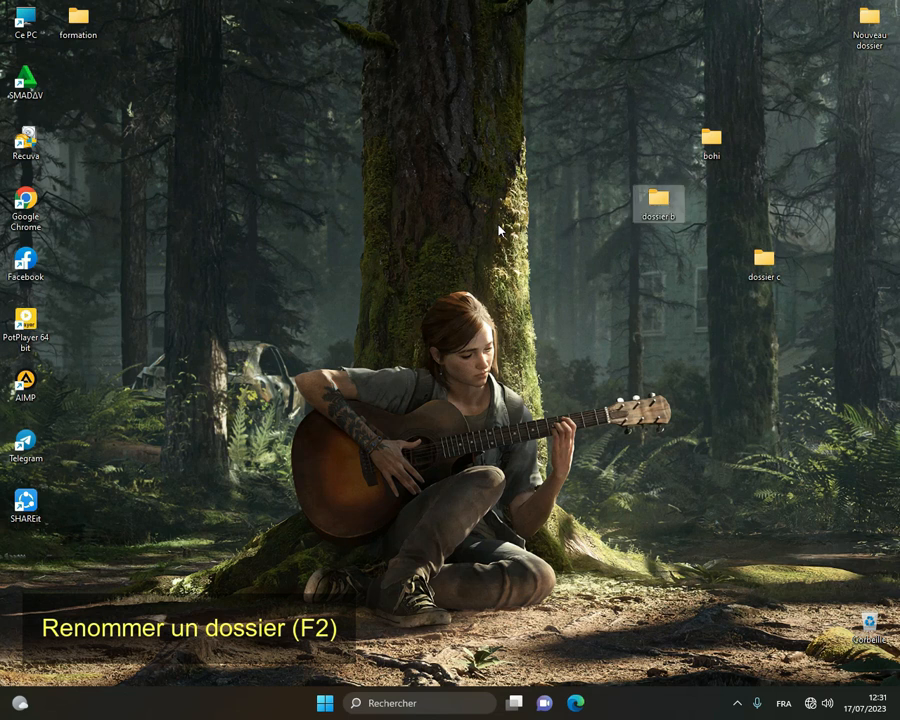
pyautogui.click(700, 141)
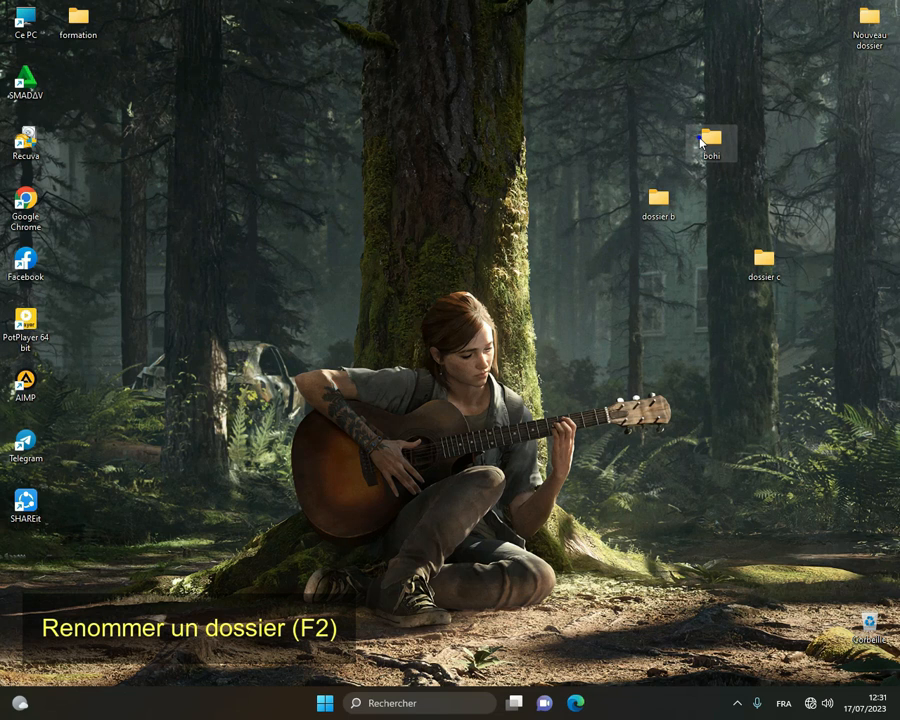
pyautogui.rightClick(700, 141)
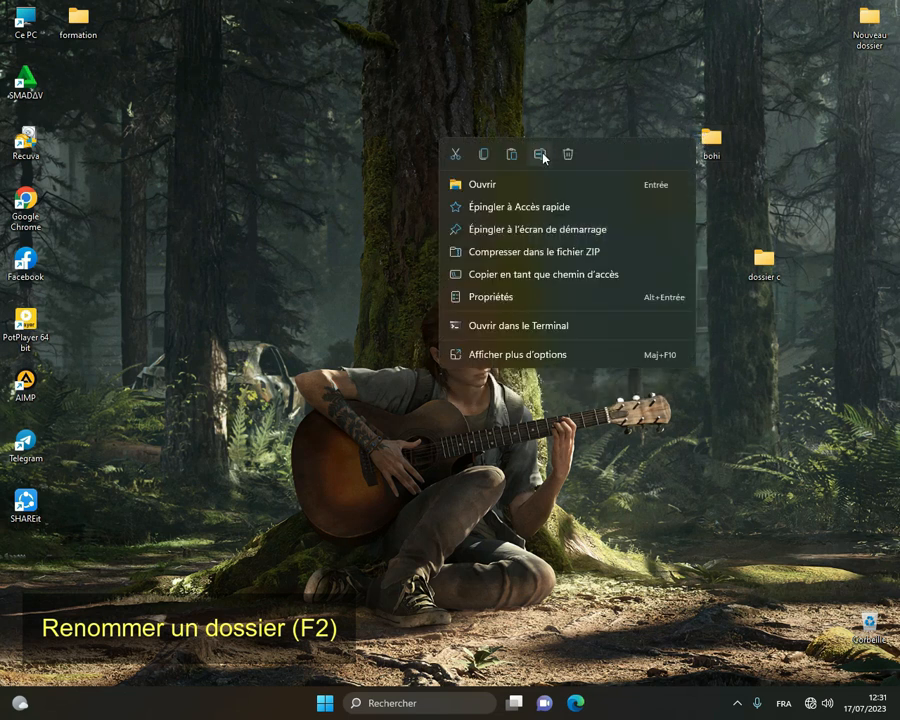
pyautogui.click(780, 186)
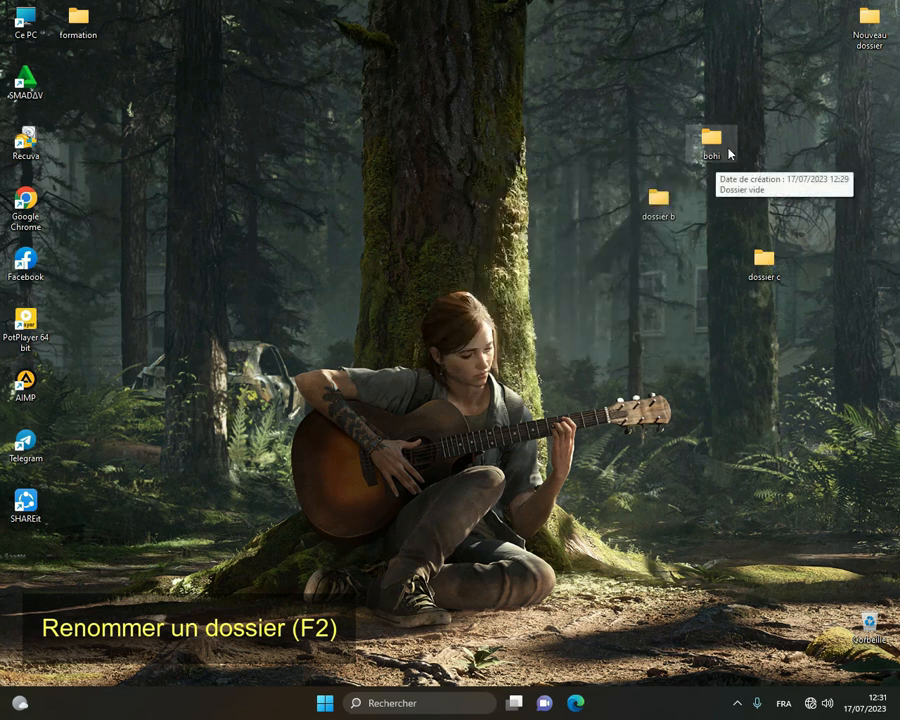
# Rename the new folder just above dossier b as dossier a.
pyautogui.click(729, 153)
pyautogui.press('F2')
pyautogui.write('dossier')
pyautogui.press('Return')
pyautogui.write('a')
pyautogui.press('Return')
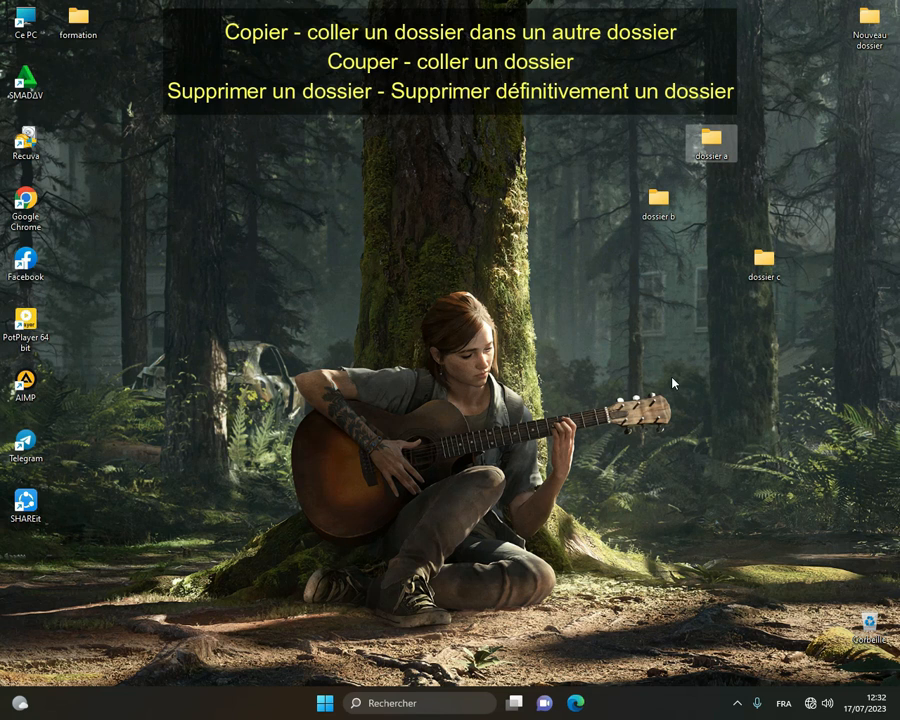
pyautogui.click(723, 156)
pyautogui.click(765, 165)
pyautogui.click(652, 203)
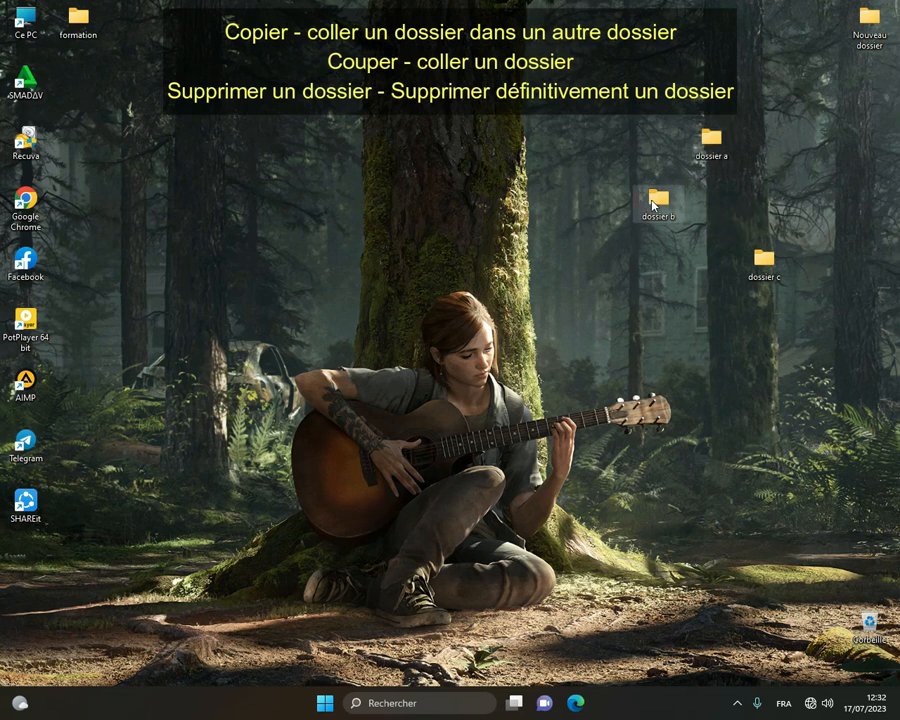
# Copy dossier a from the desktop, paste the copy inside dossier b and close the folder window.
pyautogui.click(710, 150)
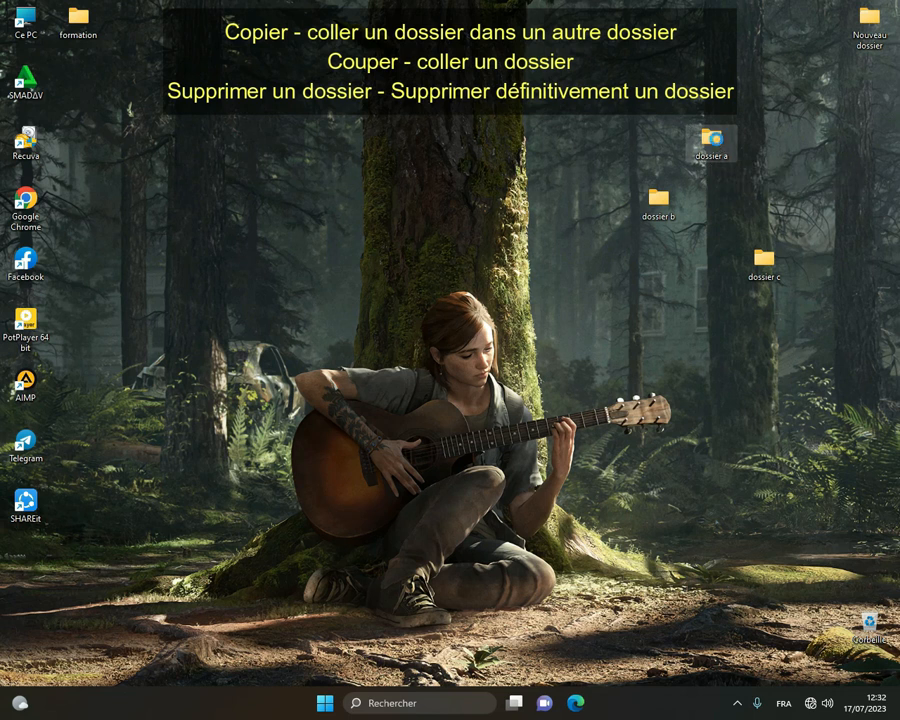
pyautogui.rightClick(717, 145)
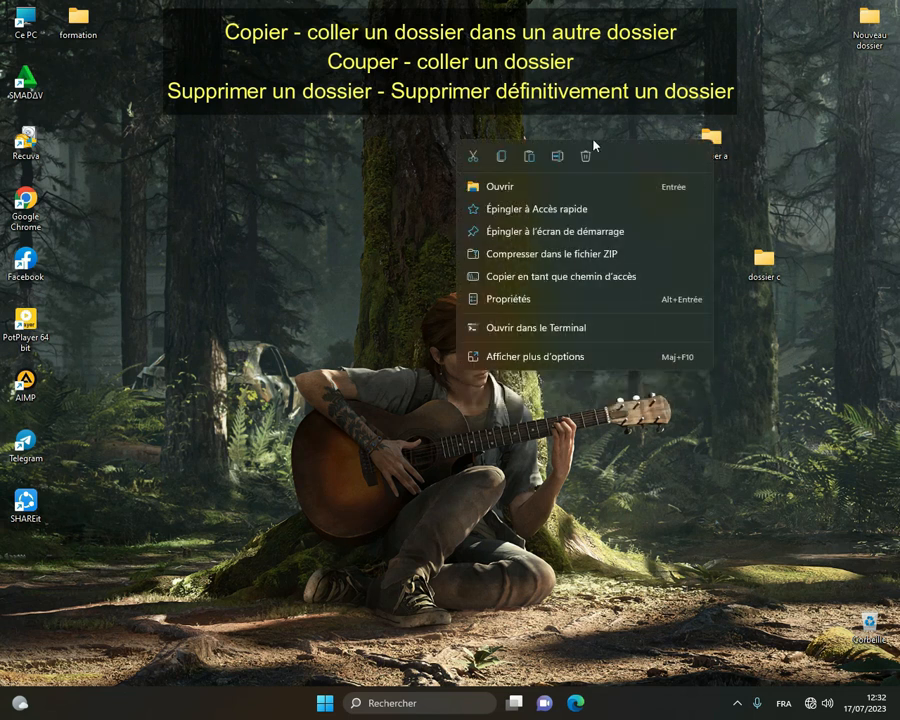
pyautogui.click(503, 157)
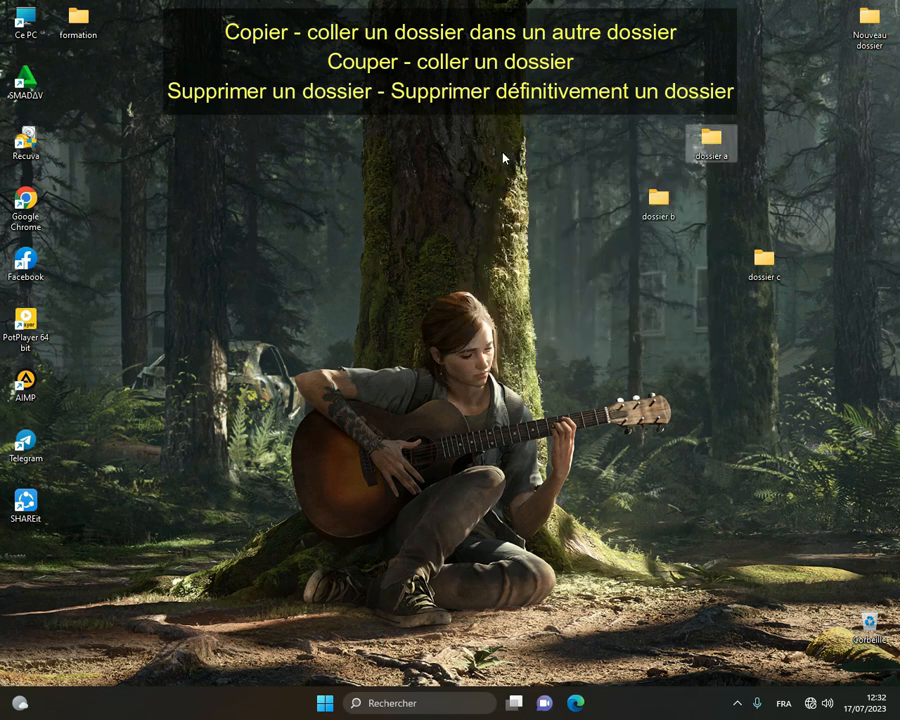
pyautogui.click(648, 213)
pyautogui.doubleClick(648, 213)
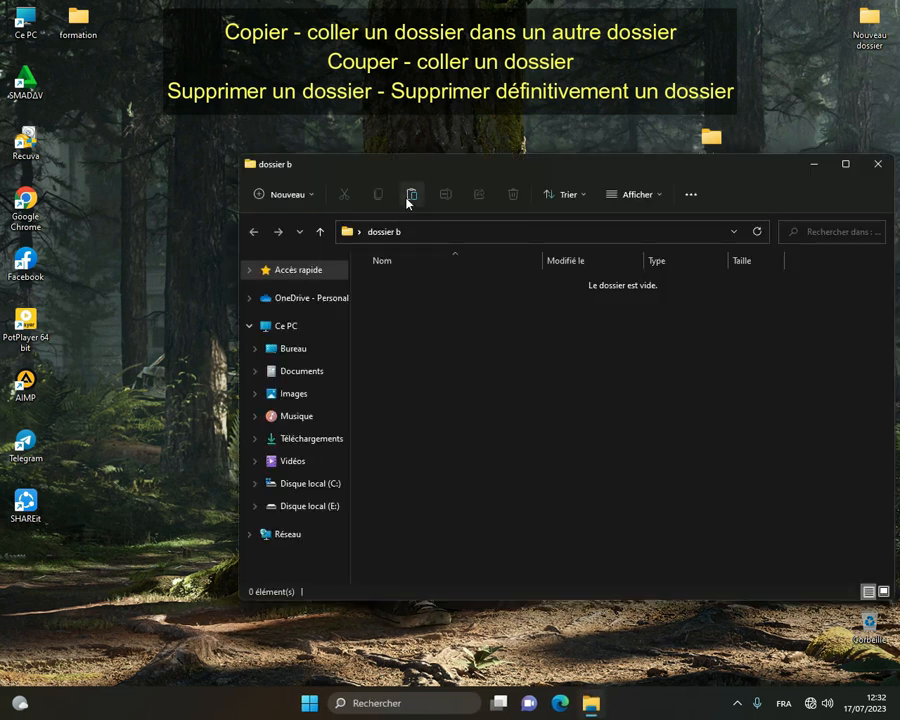
pyautogui.rightClick(414, 352)
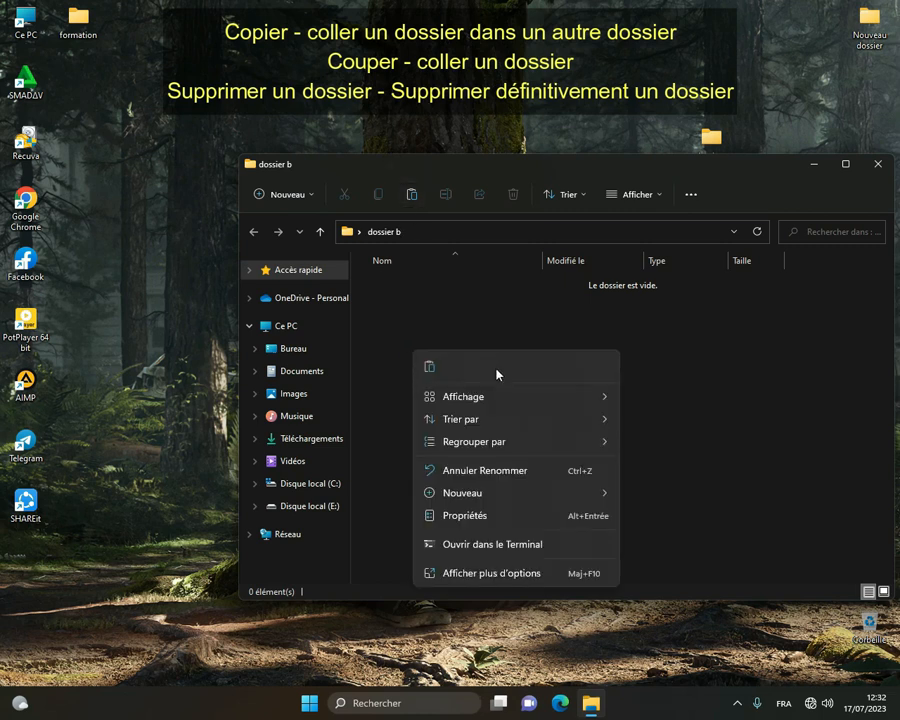
pyautogui.click(498, 574)
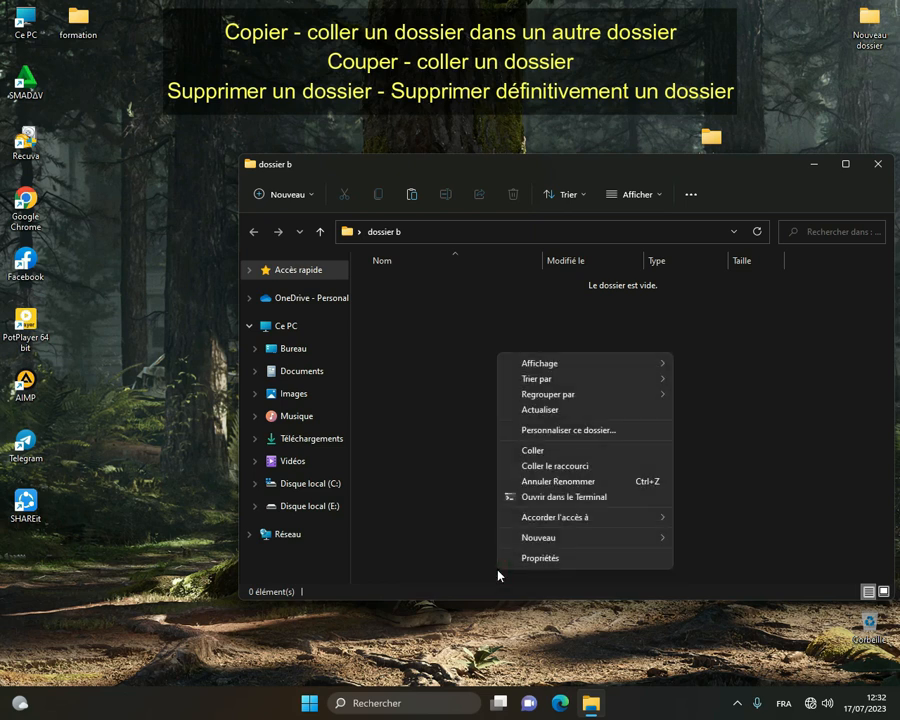
pyautogui.click(518, 452)
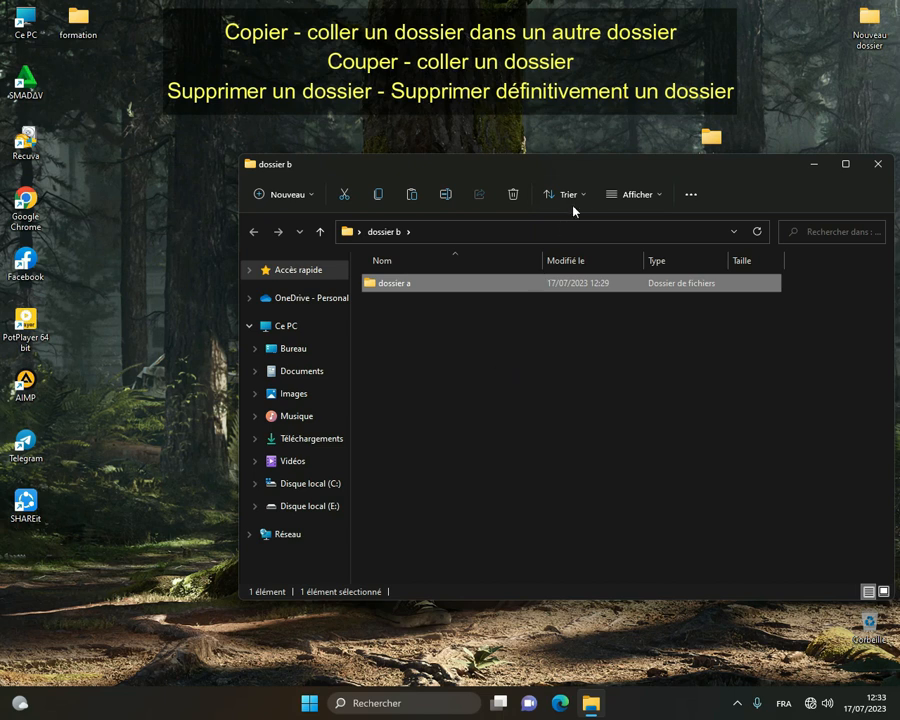
pyautogui.moveTo(588, 171); pyautogui.dragTo(420, 145)
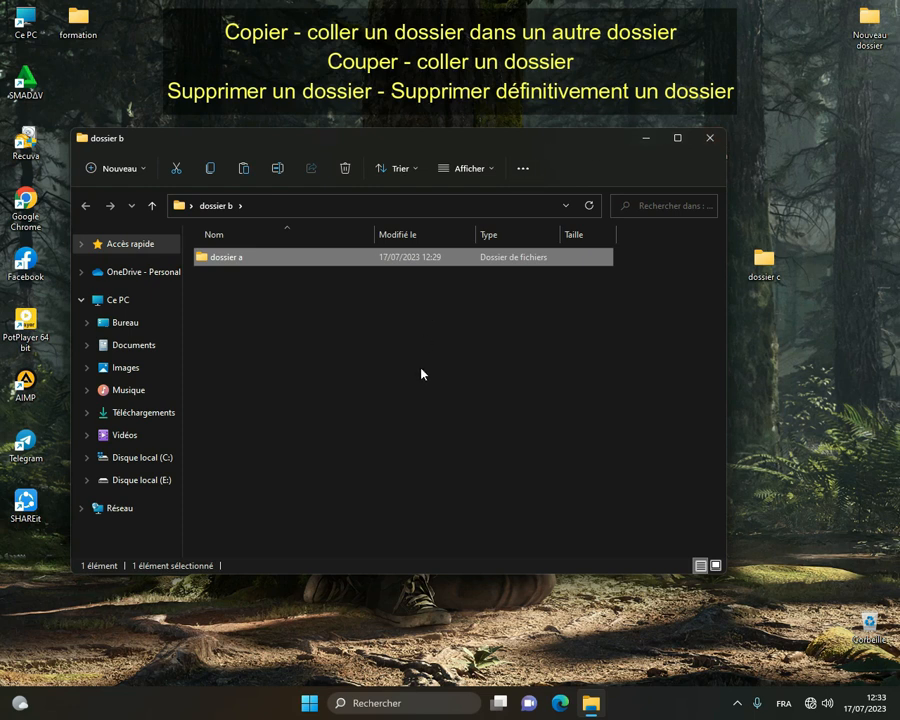
pyautogui.click(712, 138)
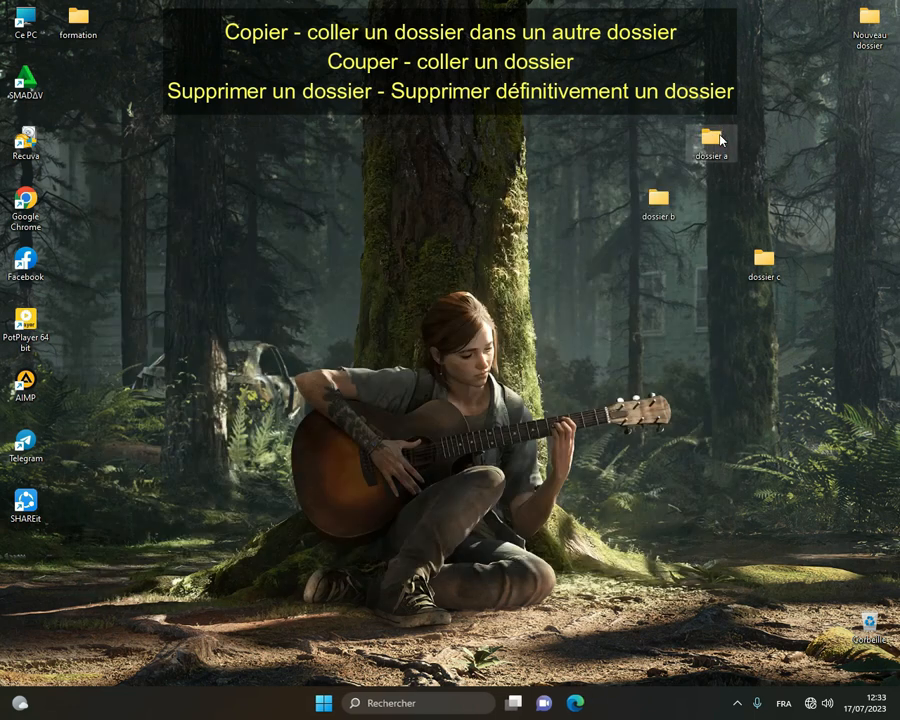
# Cut dossier c from the desktop and paste it inside dossier b, keeping the folder window open.
pyautogui.rightClick(755, 281)
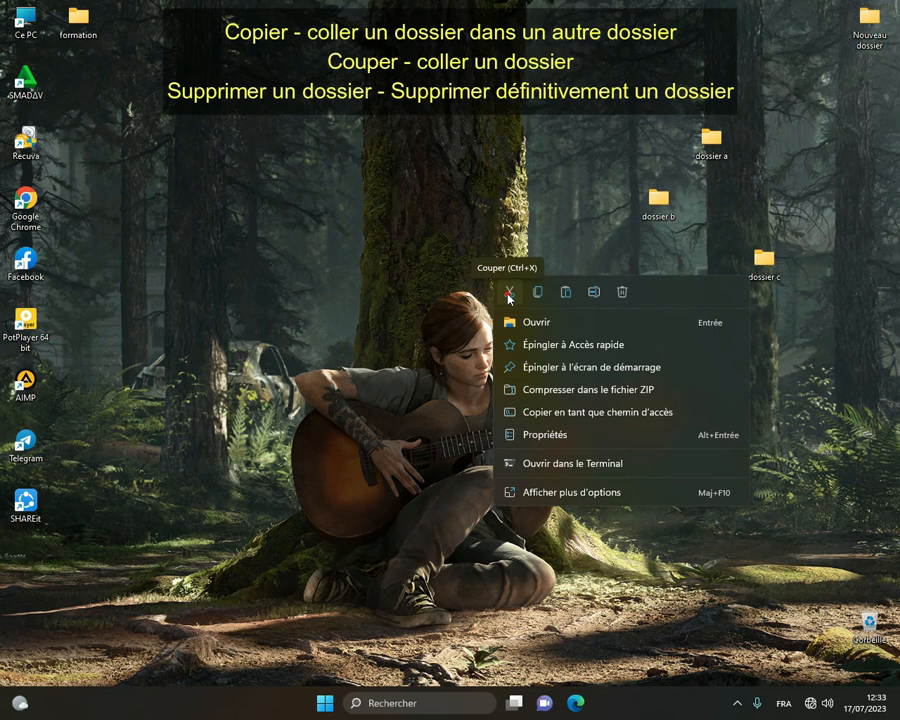
pyautogui.click(509, 293)
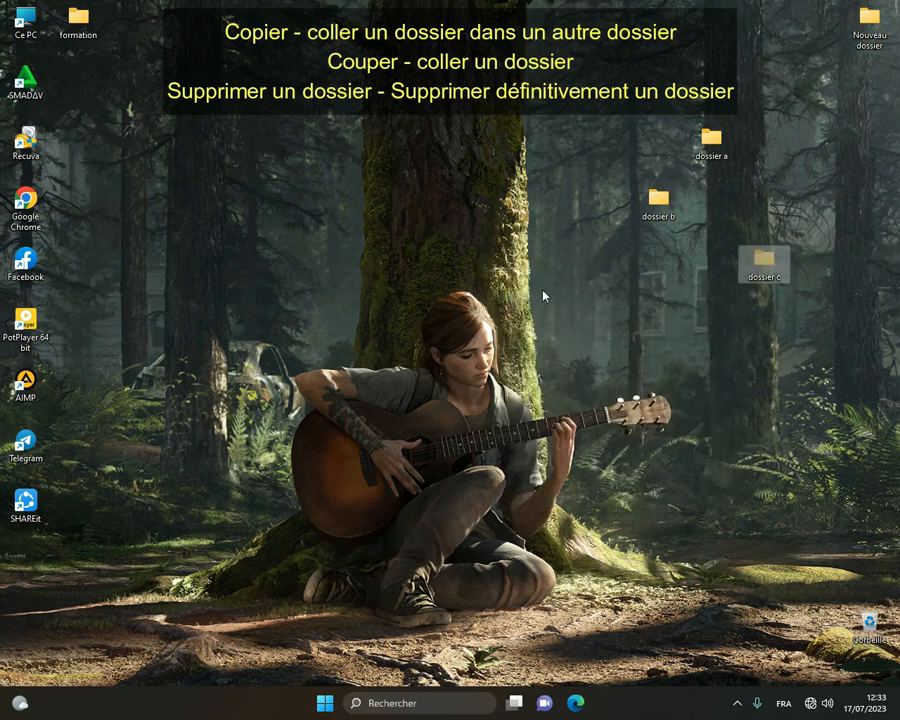
pyautogui.click(660, 200)
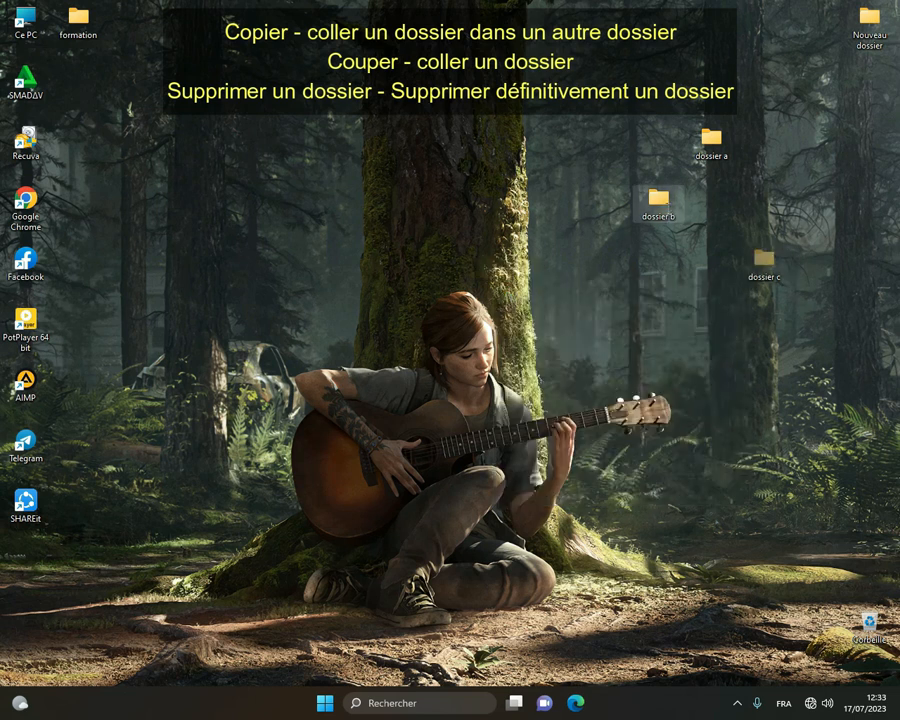
pyautogui.doubleClick(660, 200)
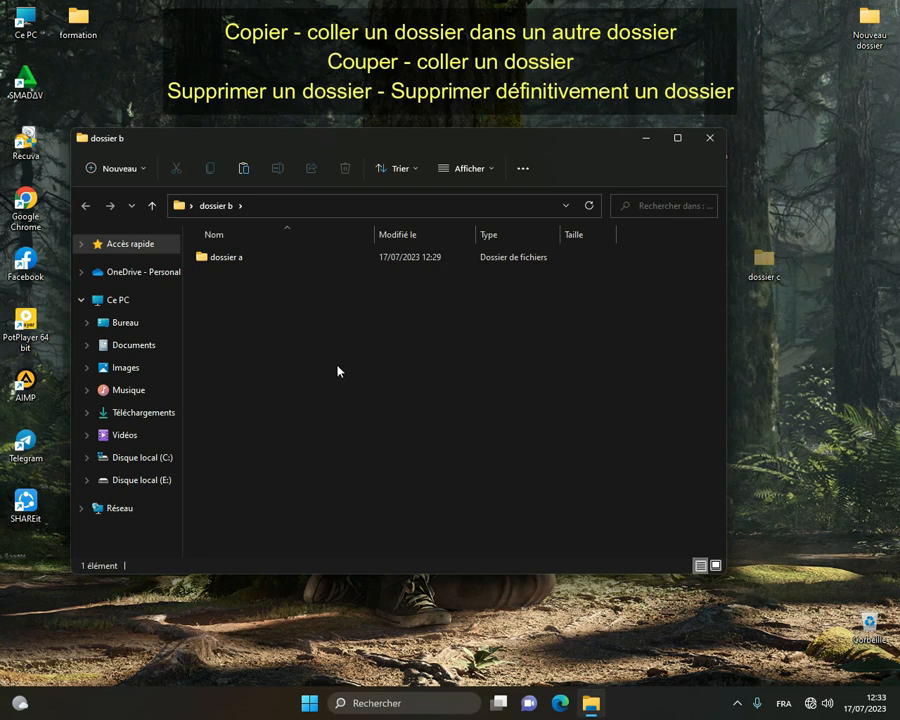
pyautogui.rightClick(257, 302)
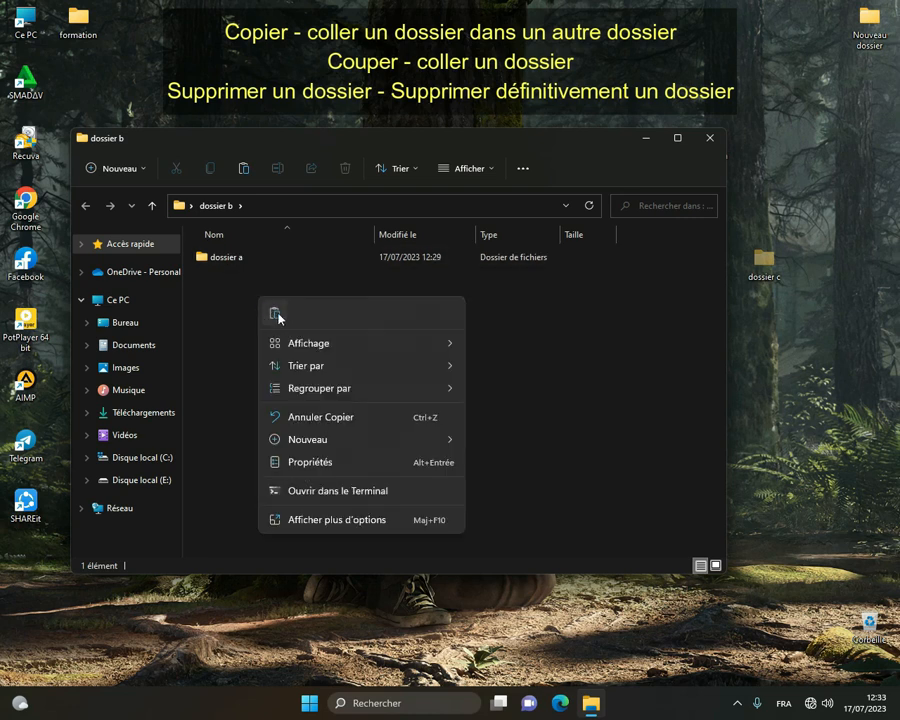
pyautogui.click(199, 320)
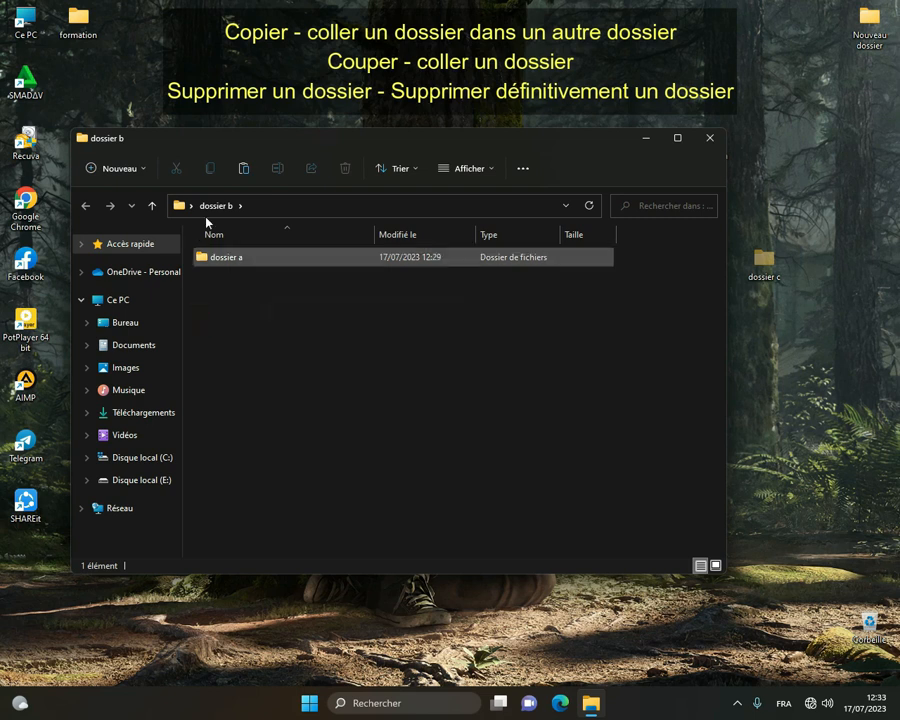
pyautogui.click(245, 169)
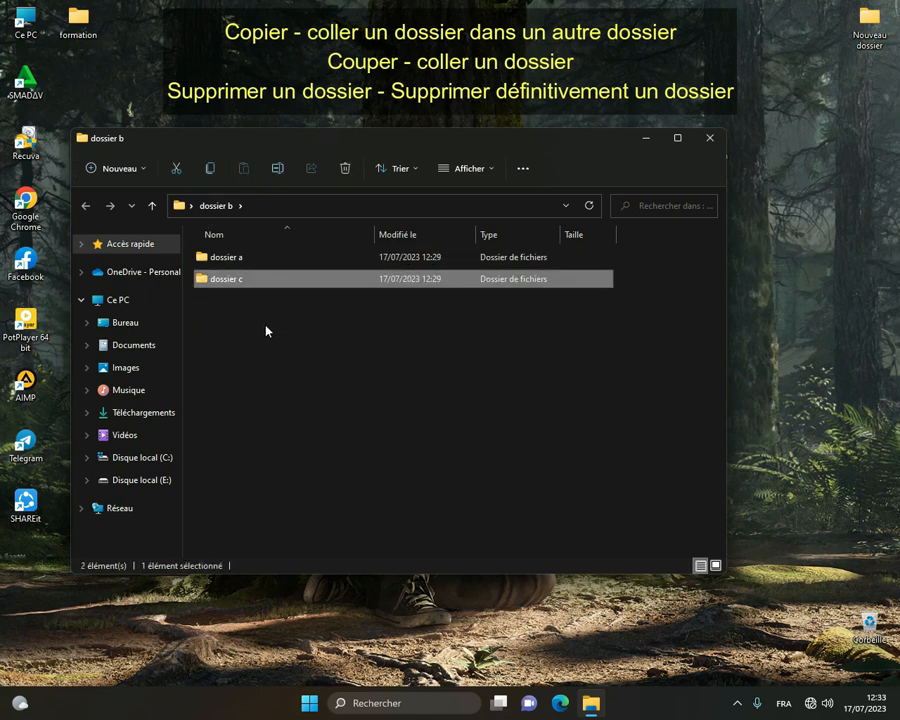
pyautogui.moveTo(558, 148); pyautogui.dragTo(419, 147)
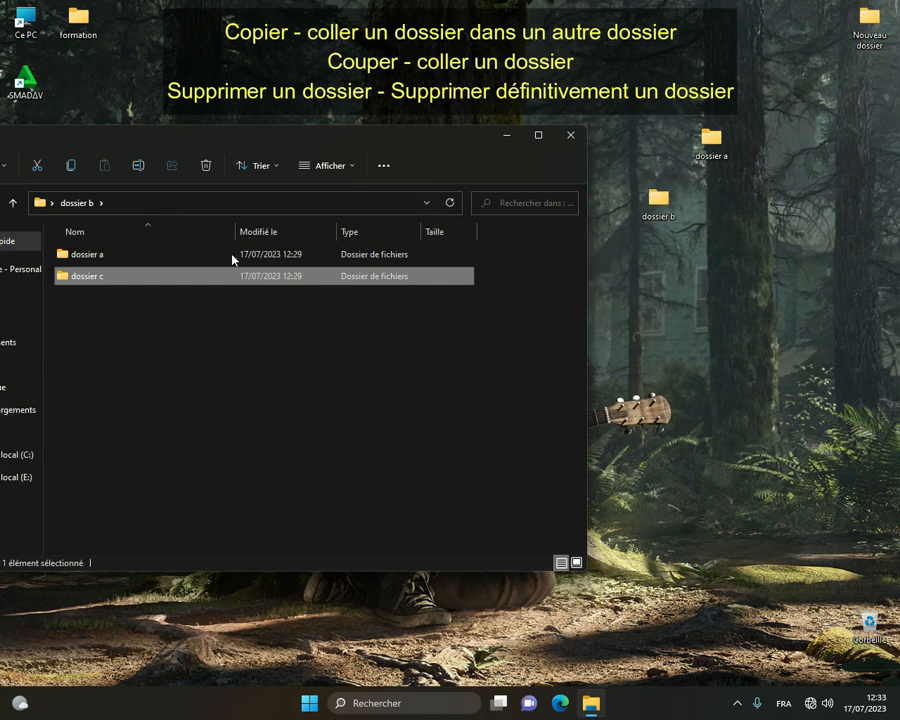
pyautogui.moveTo(149, 141); pyautogui.dragTo(367, 141)
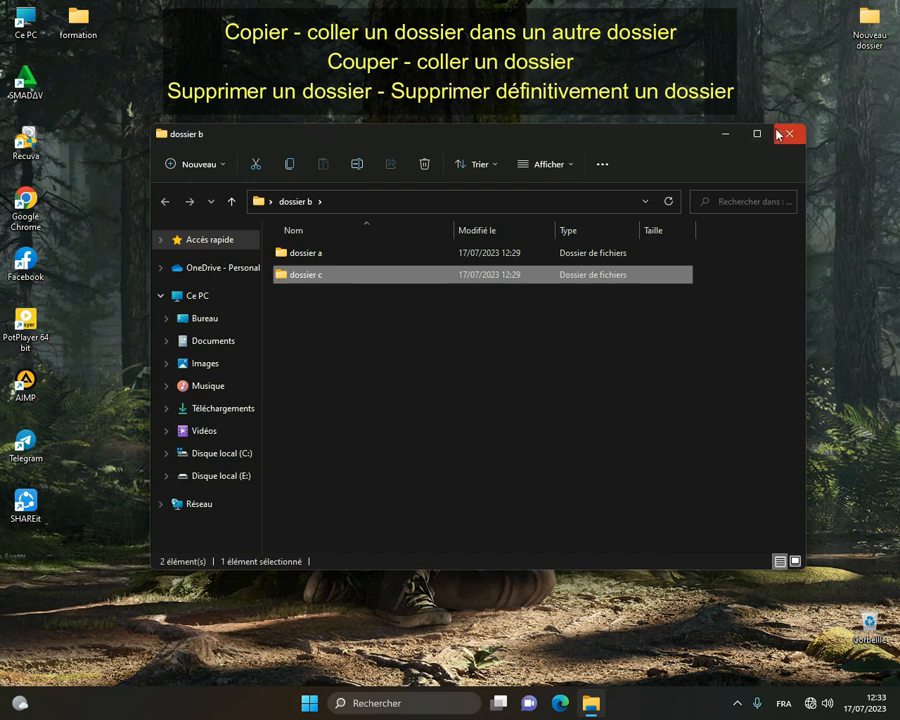
# Move dossier c out of dossier b back onto the desktop and close the folder window.
pyautogui.moveTo(629, 139); pyautogui.dragTo(567, 162)
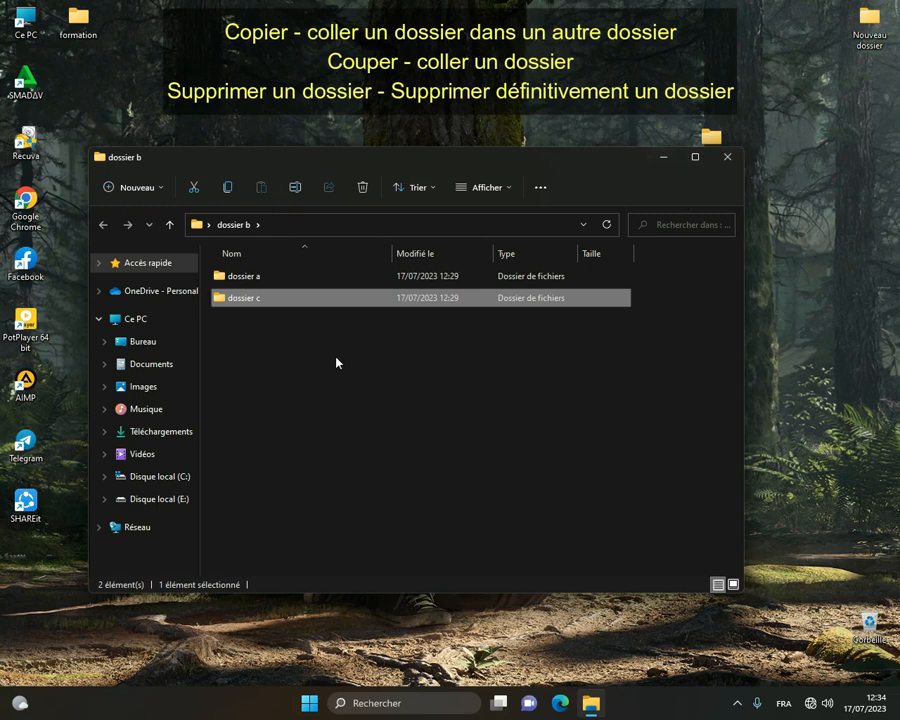
pyautogui.moveTo(313, 305); pyautogui.dragTo(817, 205)
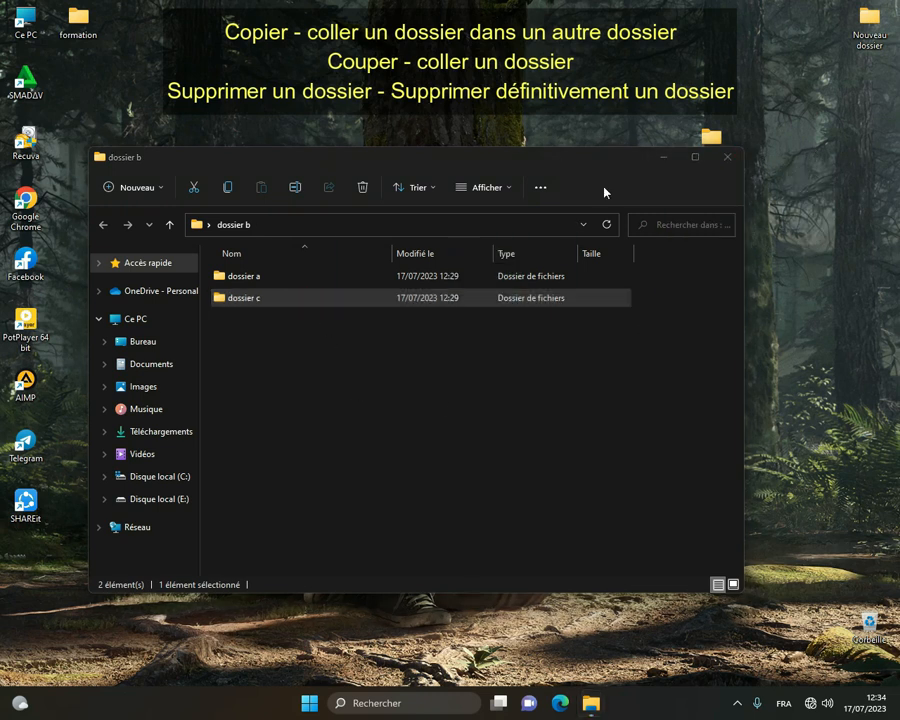
pyautogui.click(727, 157)
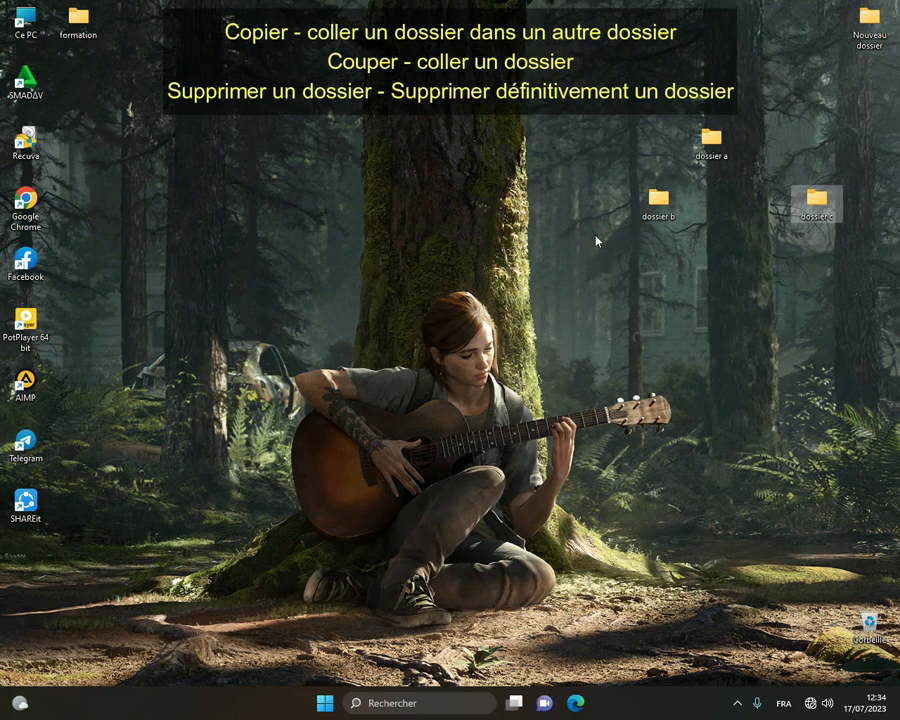
# Delete dossier a and dossier c from the desktop, sending both to the recycle bin.
pyautogui.rightClick(714, 148)
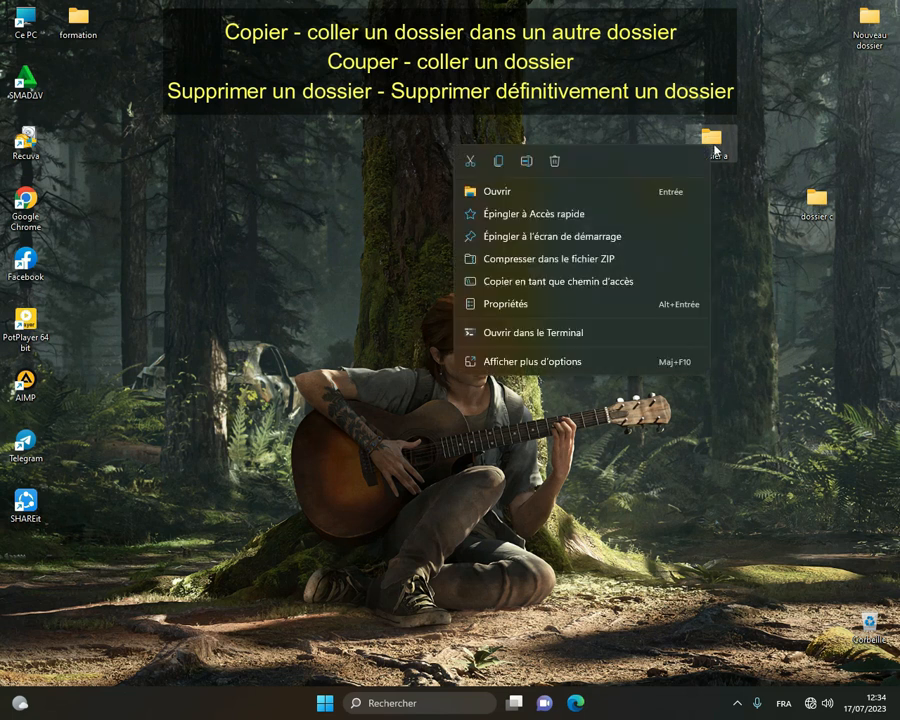
pyautogui.click(556, 162)
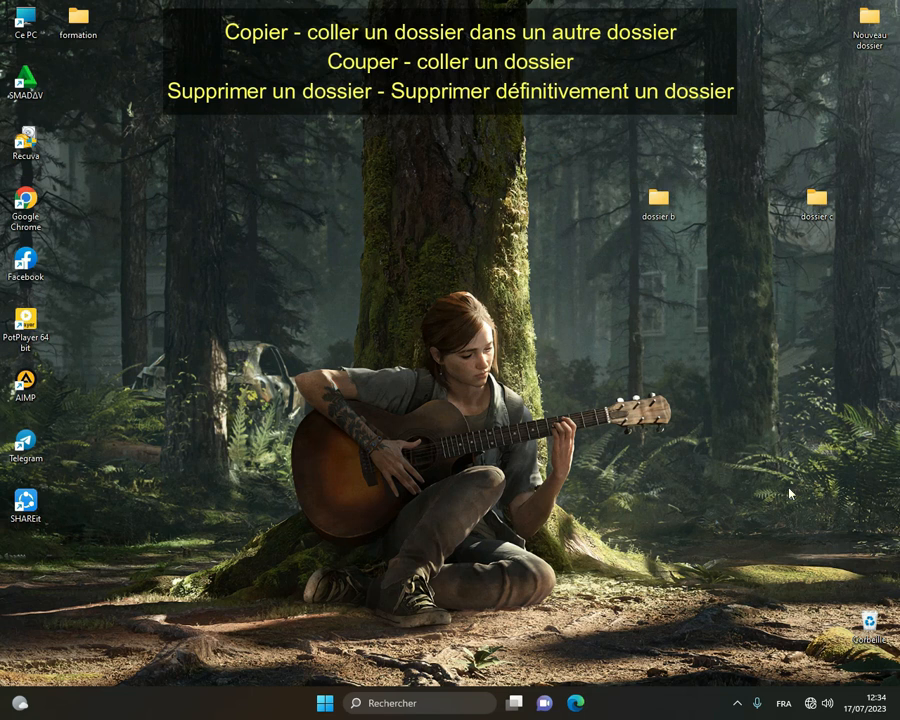
pyautogui.click(648, 205)
pyautogui.click(814, 209)
pyautogui.rightClick(812, 210)
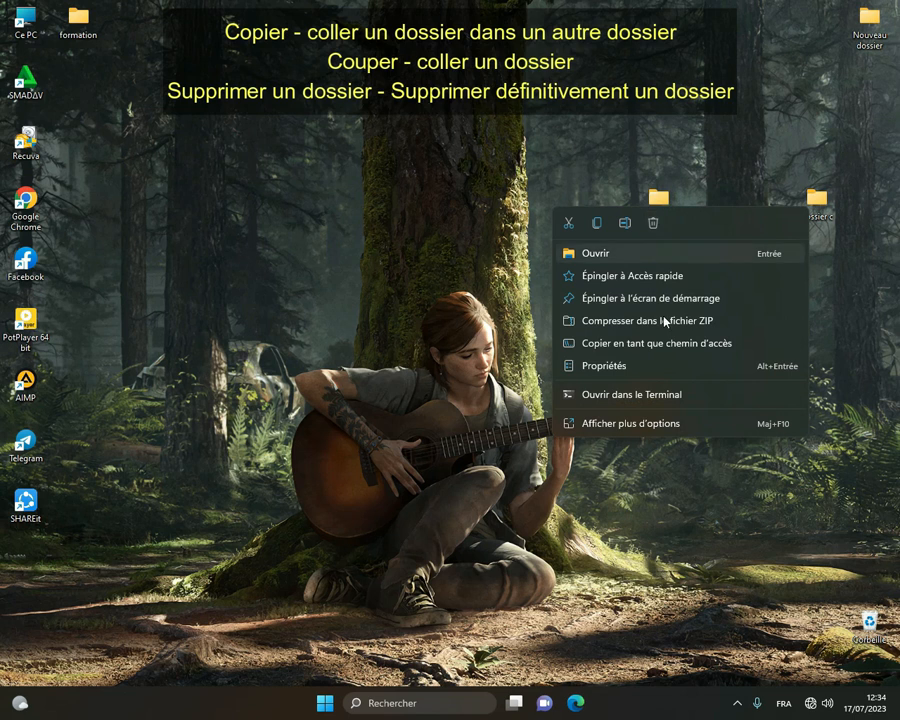
pyautogui.click(645, 424)
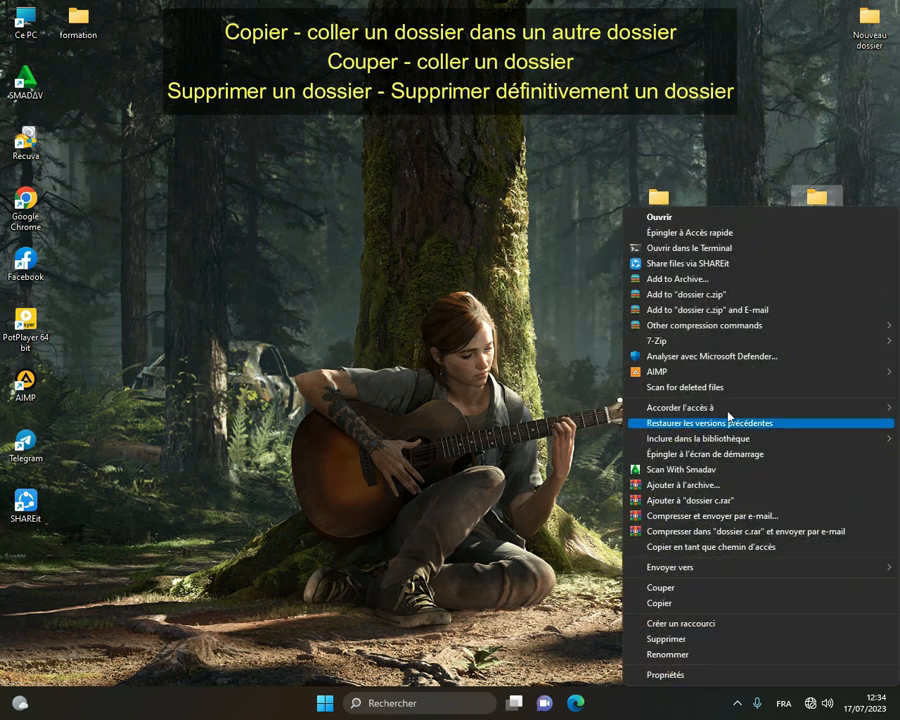
pyautogui.click(662, 640)
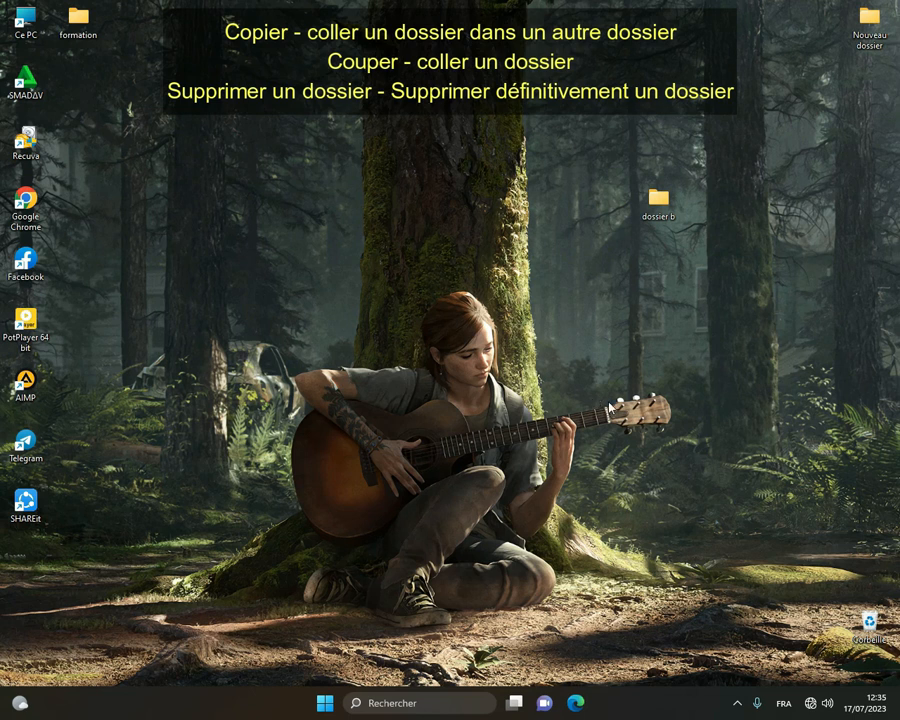
# Open the recycle bin and restore dossier a to the desktop.
pyautogui.doubleClick(862, 616)
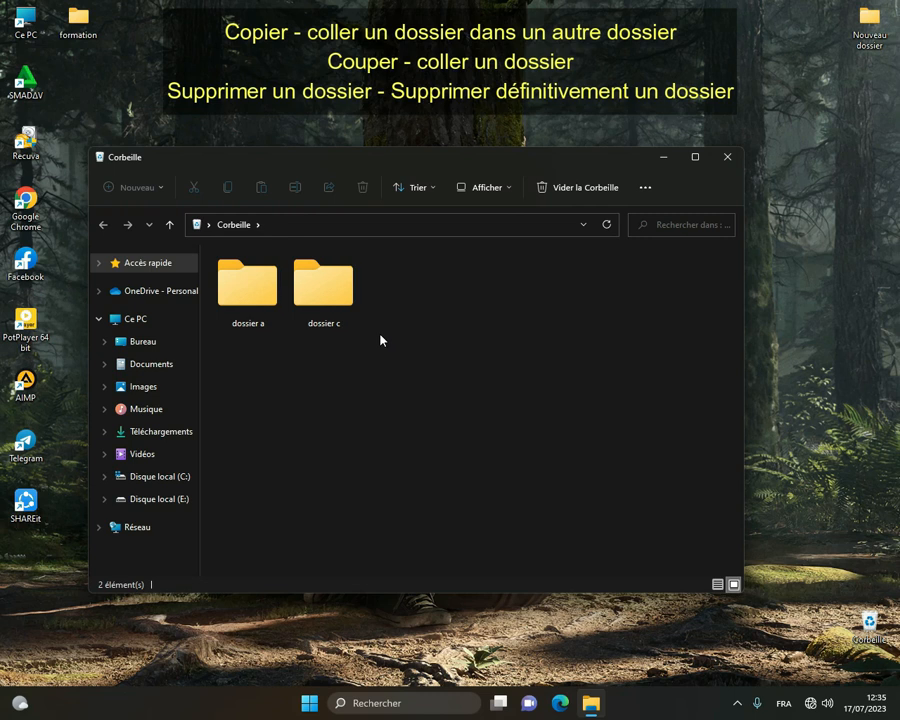
pyautogui.rightClick(251, 300)
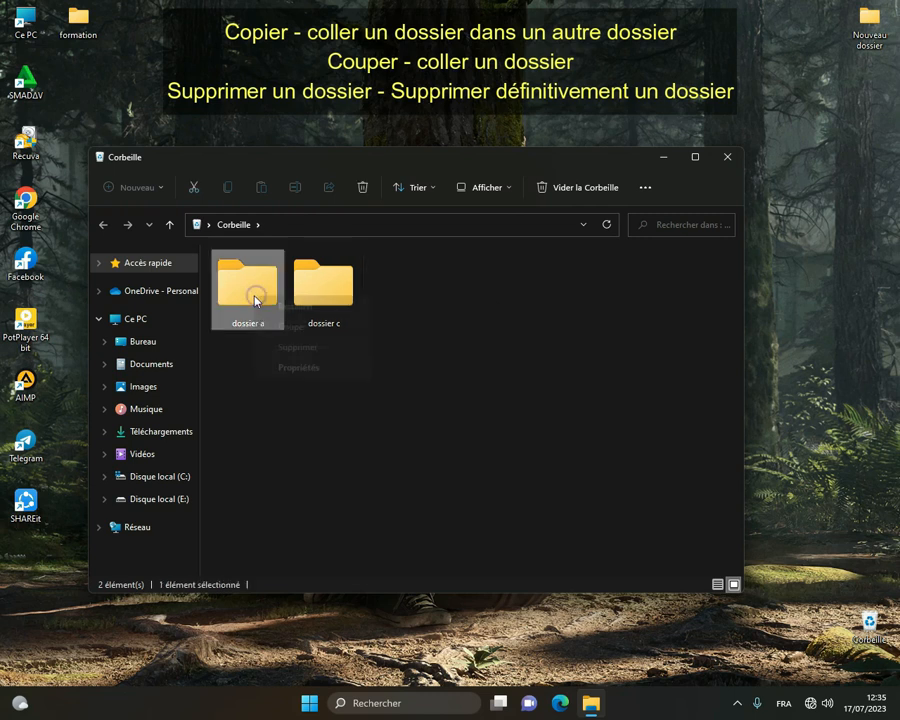
pyautogui.click(282, 306)
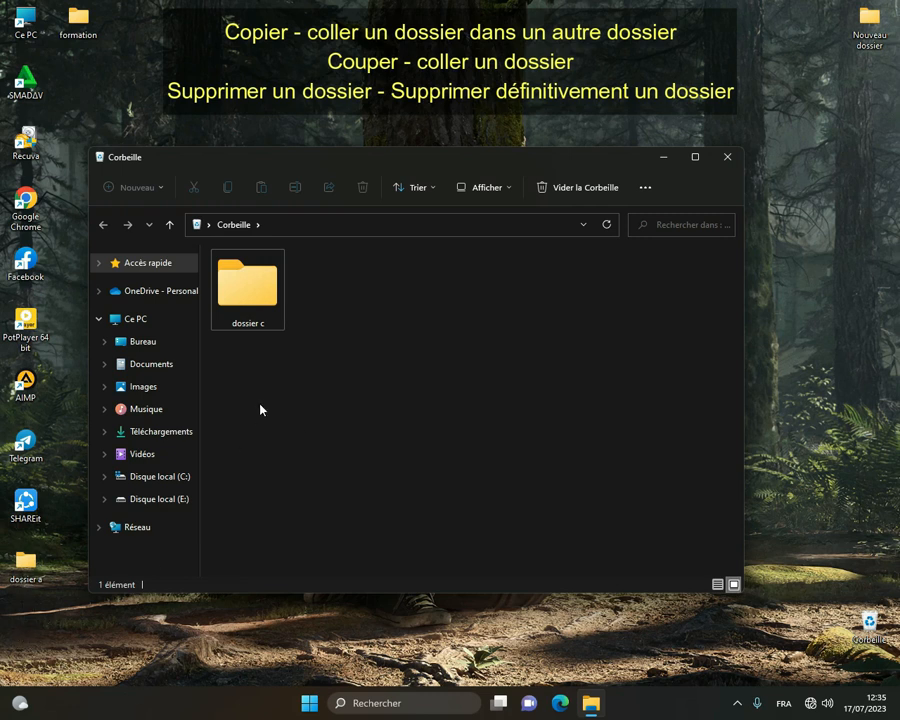
# Restore dossier c from its properties in the recycle bin and close all related windows.
pyautogui.rightClick(261, 298)
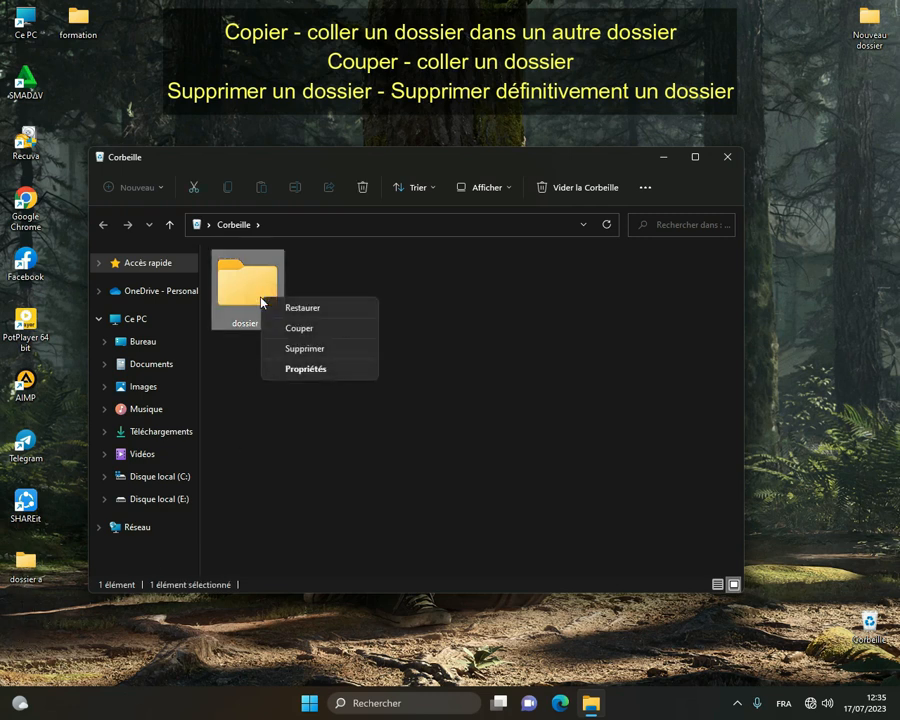
pyautogui.doubleClick(236, 282)
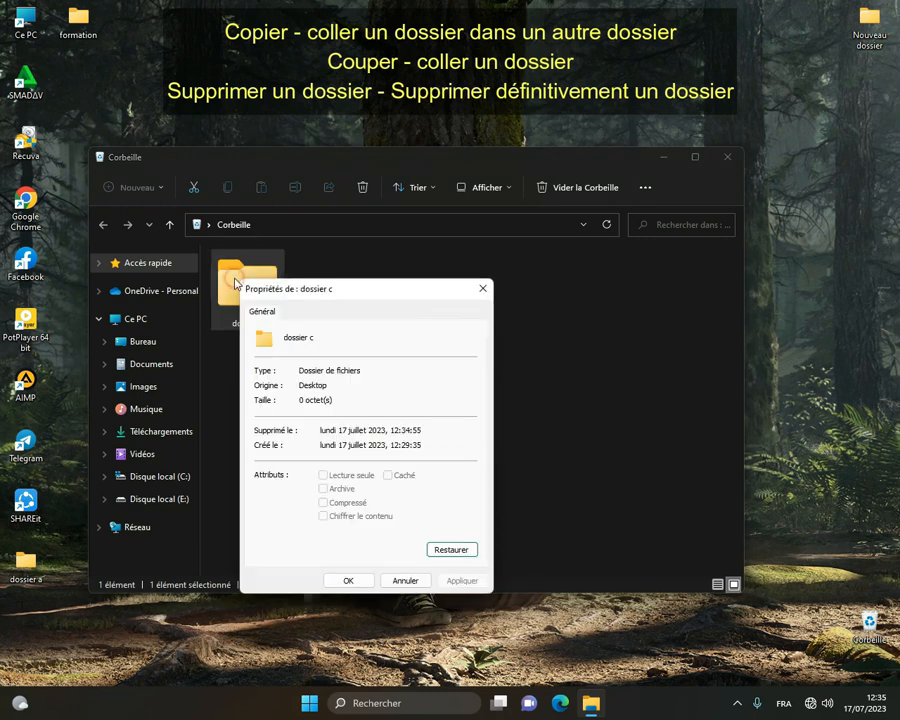
pyautogui.click(440, 549)
pyautogui.click(345, 581)
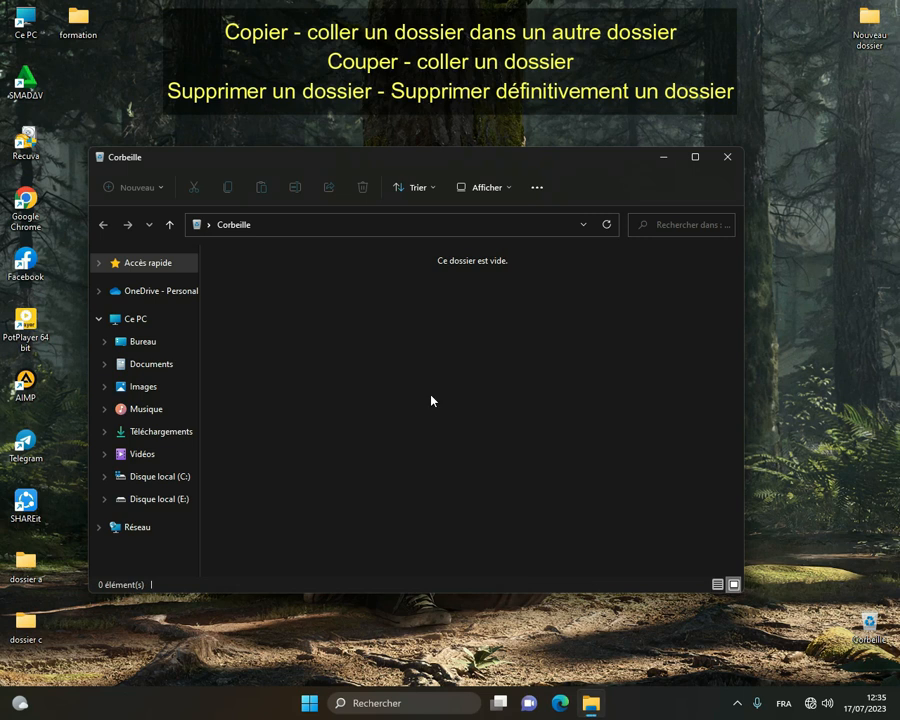
pyautogui.click(725, 157)
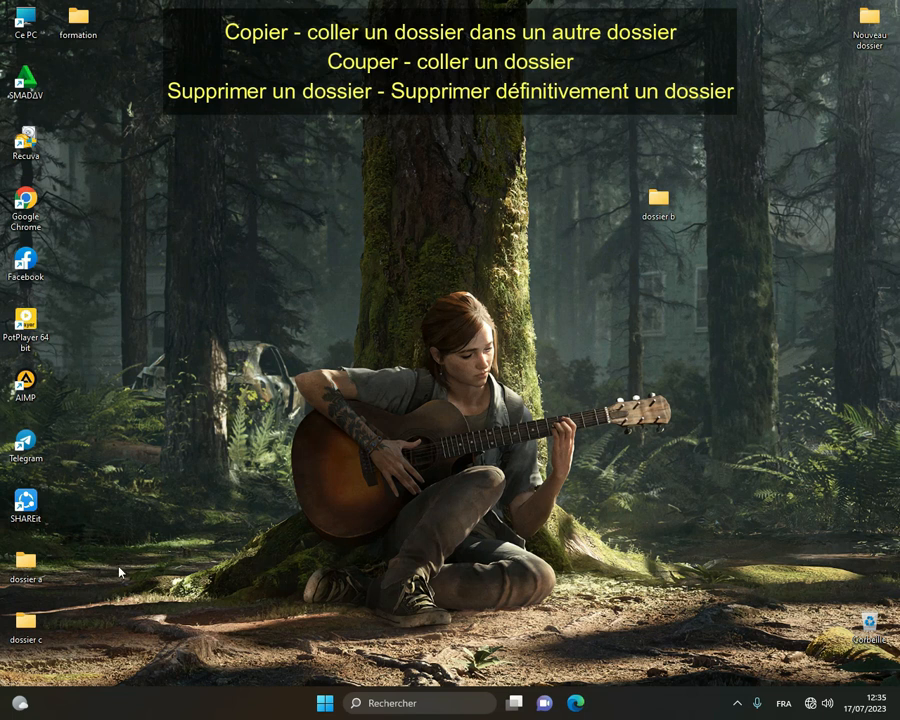
# Delete the restored dossier a from the desktop.
pyautogui.rightClick(31, 574)
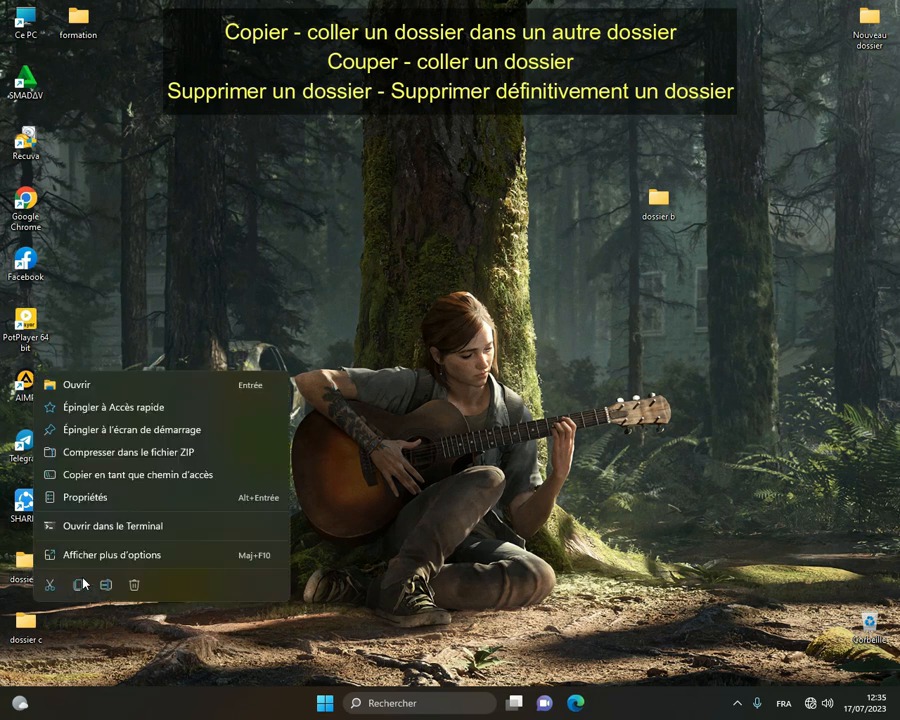
pyautogui.click(133, 583)
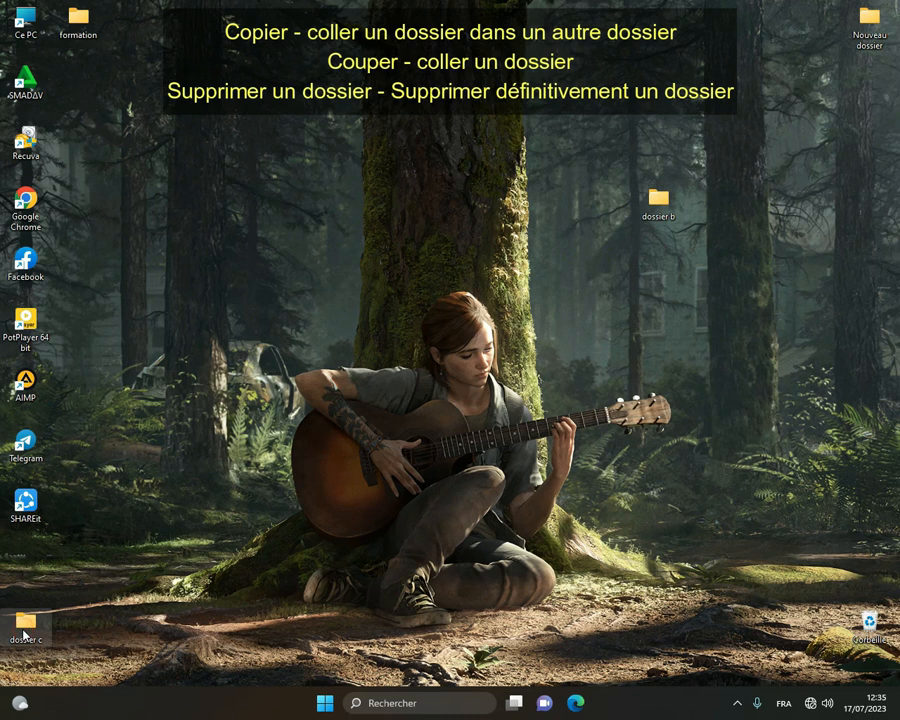
# Delete the restored dossier c from the desktop, sending it to the recycle bin.
pyautogui.rightClick(23, 636)
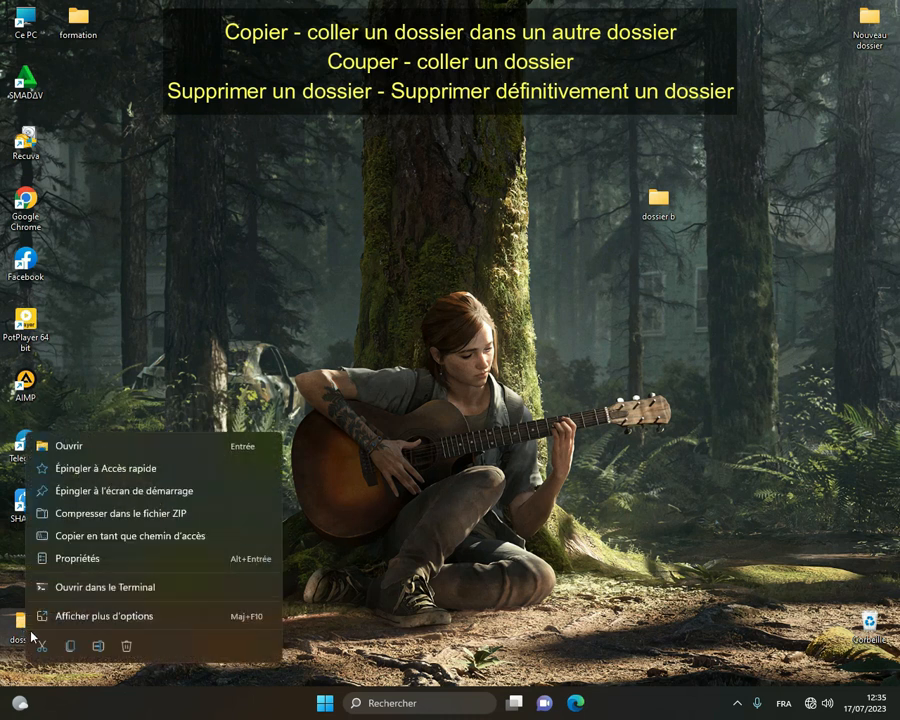
pyautogui.click(126, 643)
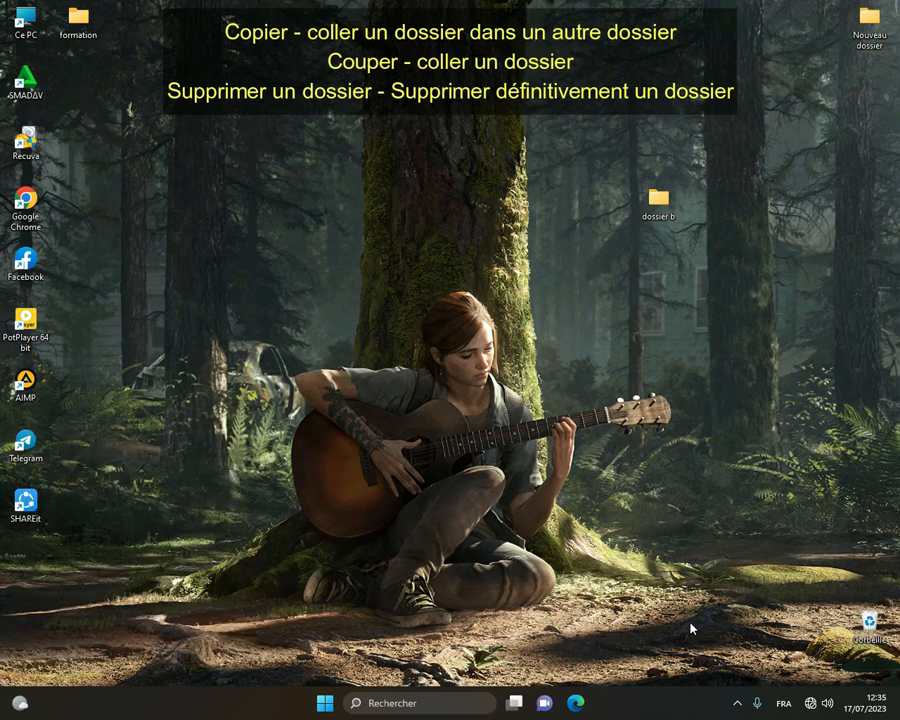
pyautogui.rightClick(870, 628)
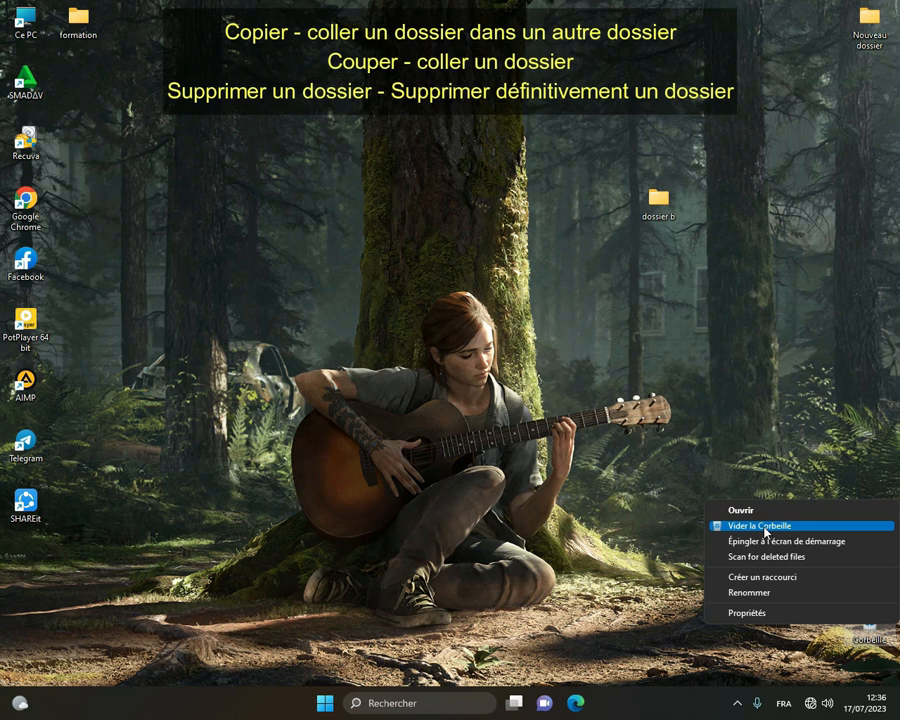
pyautogui.click(661, 529)
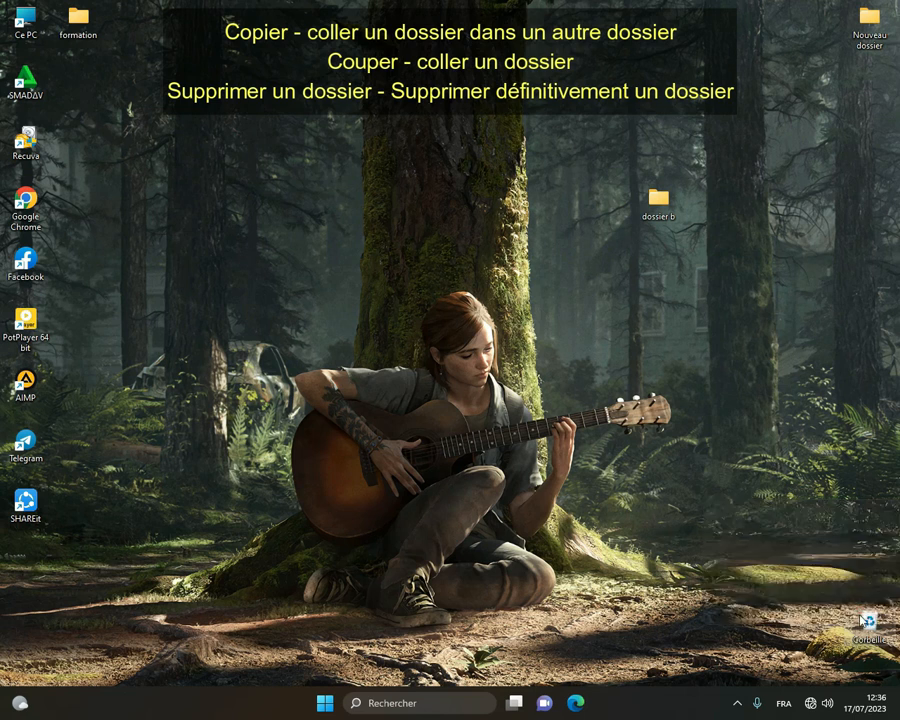
# Open the recycle bin and permanently delete only dossier c from it.
pyautogui.doubleClick(866, 624)
pyautogui.click(318, 310)
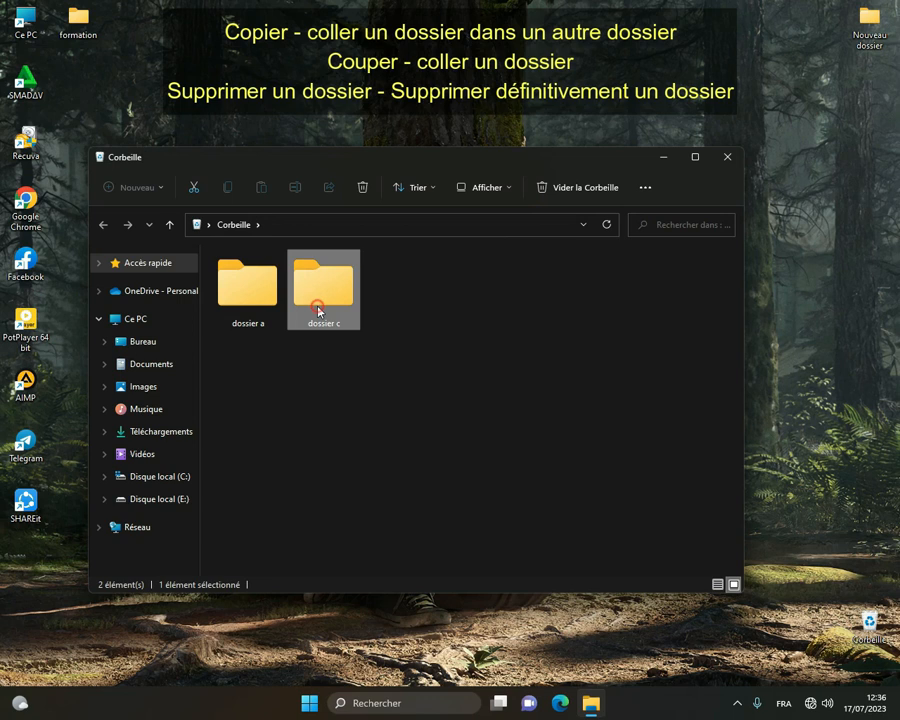
pyautogui.click(362, 187)
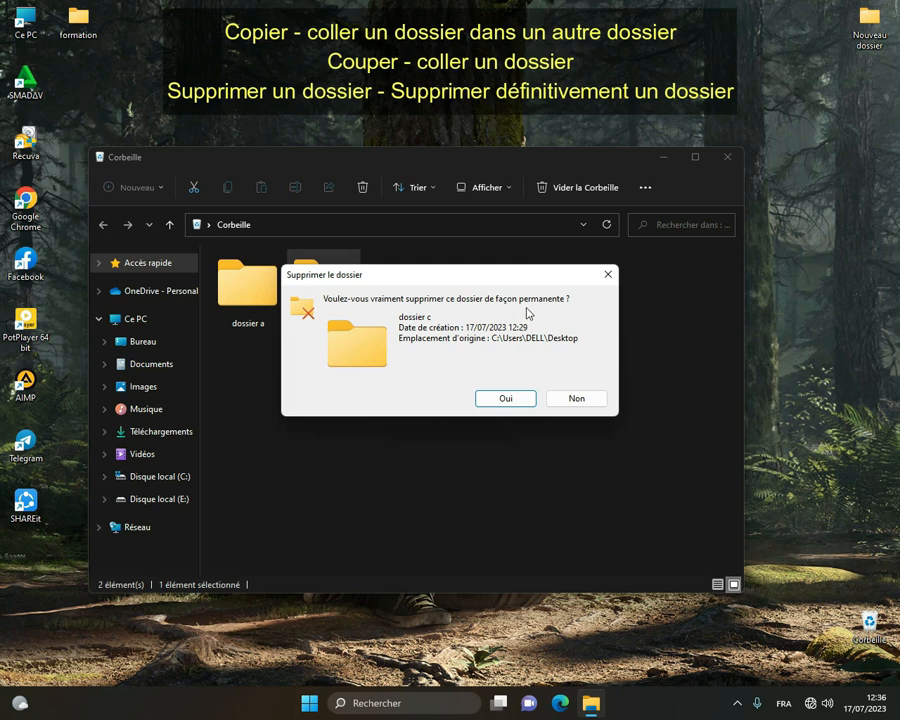
pyautogui.click(507, 398)
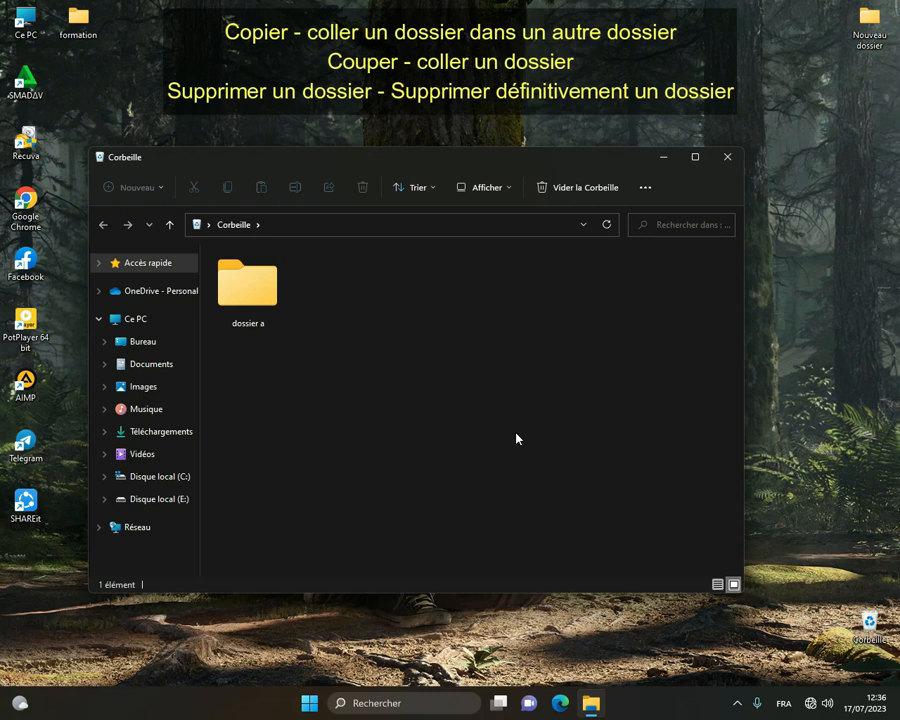
# Permanently delete dossier a from the recycle bin and close the recycle bin window.
pyautogui.click(247, 285)
pyautogui.click(362, 187)
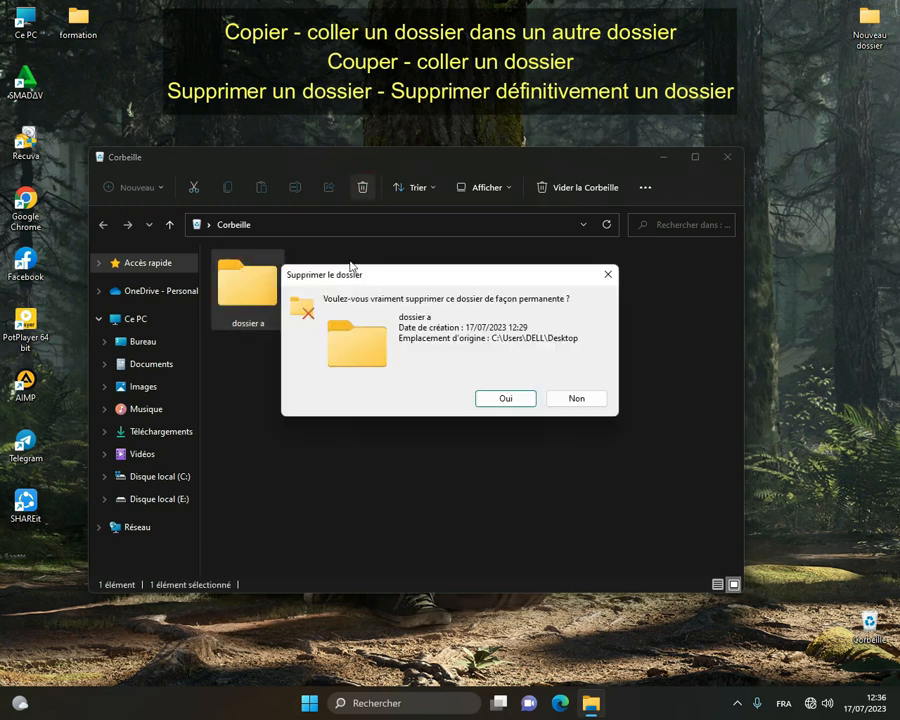
pyautogui.click(492, 399)
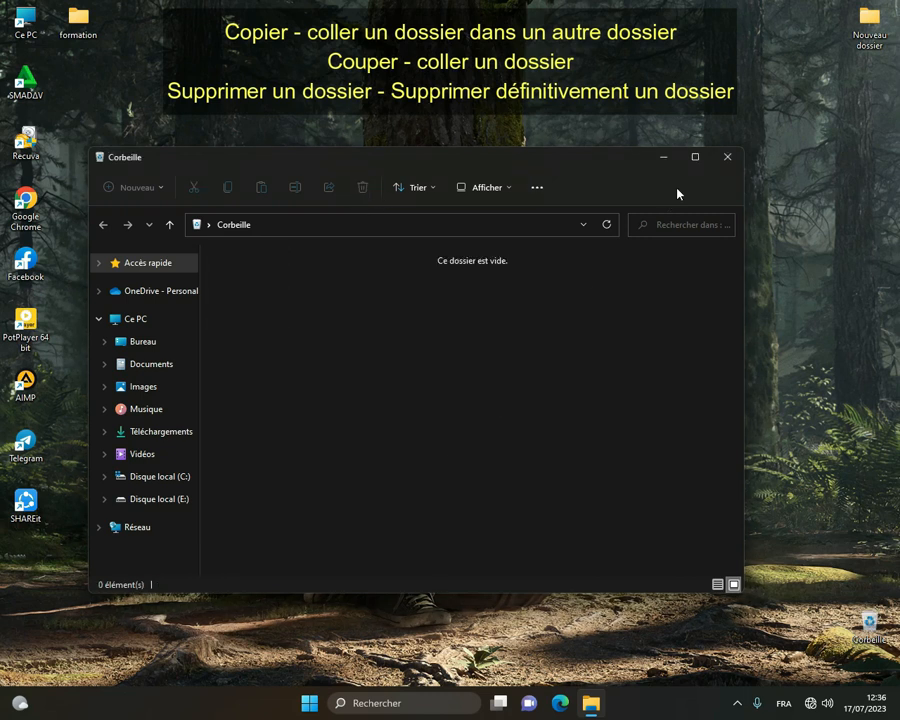
pyautogui.click(727, 156)
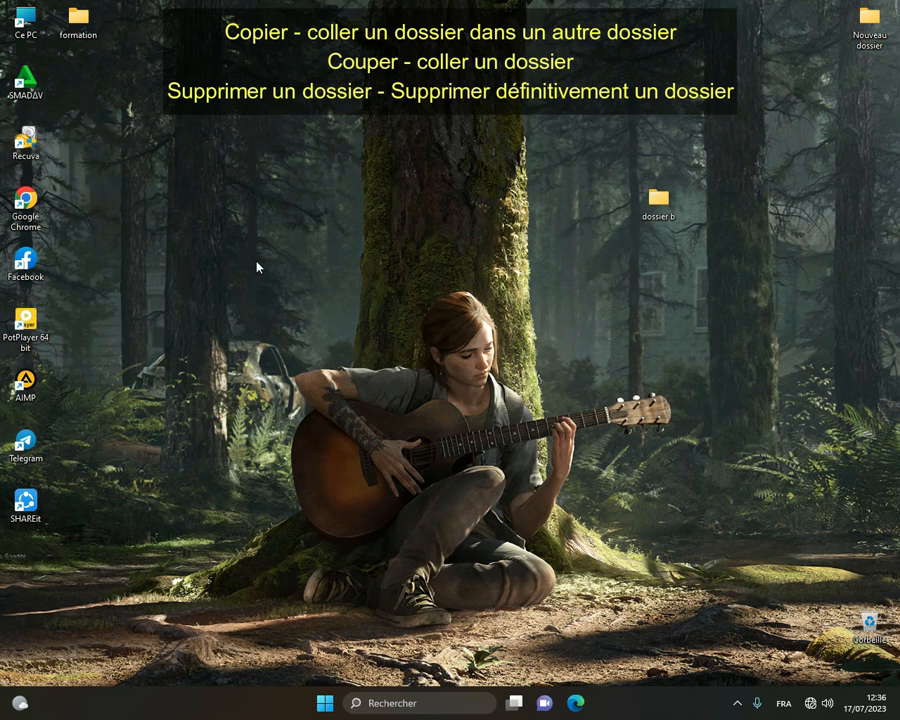
# Delete dossier b from the desktop, sending it to the recycle bin.
pyautogui.moveTo(227, 262); pyautogui.dragTo(693, 625)
pyautogui.rightClick(658, 199)
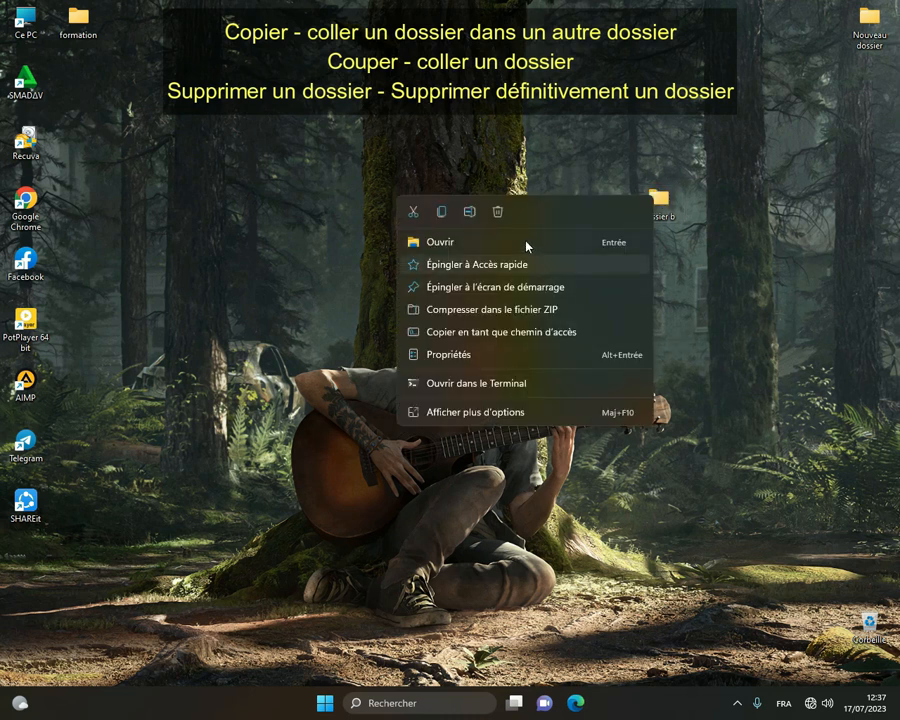
pyautogui.click(498, 209)
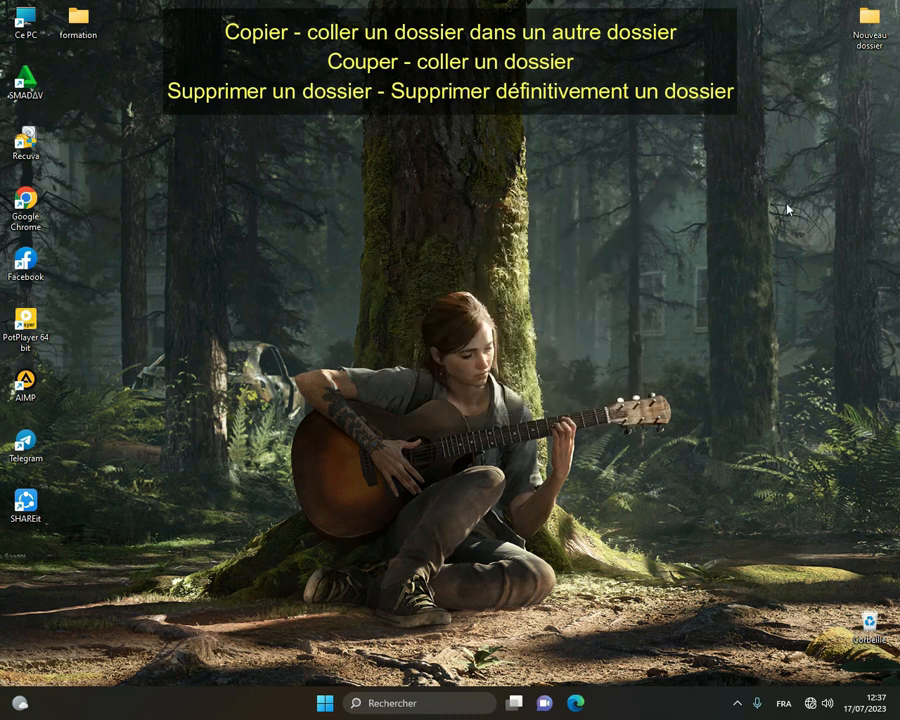
# Empty the recycle bin directly from the desktop to permanently delete dossier b.
pyautogui.rightClick(866, 624)
pyautogui.click(753, 525)
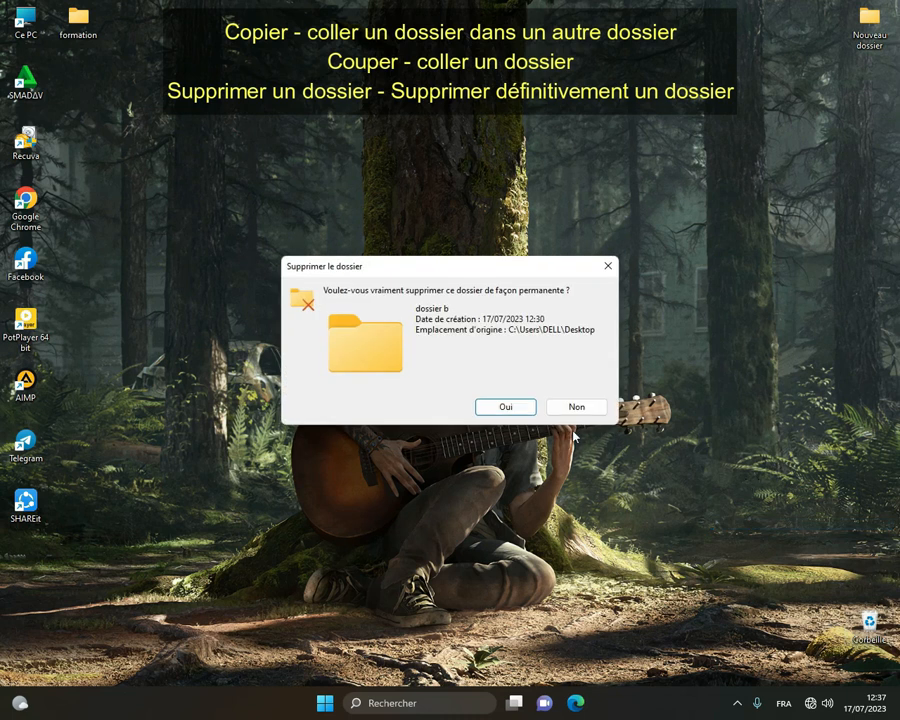
pyautogui.click(507, 407)
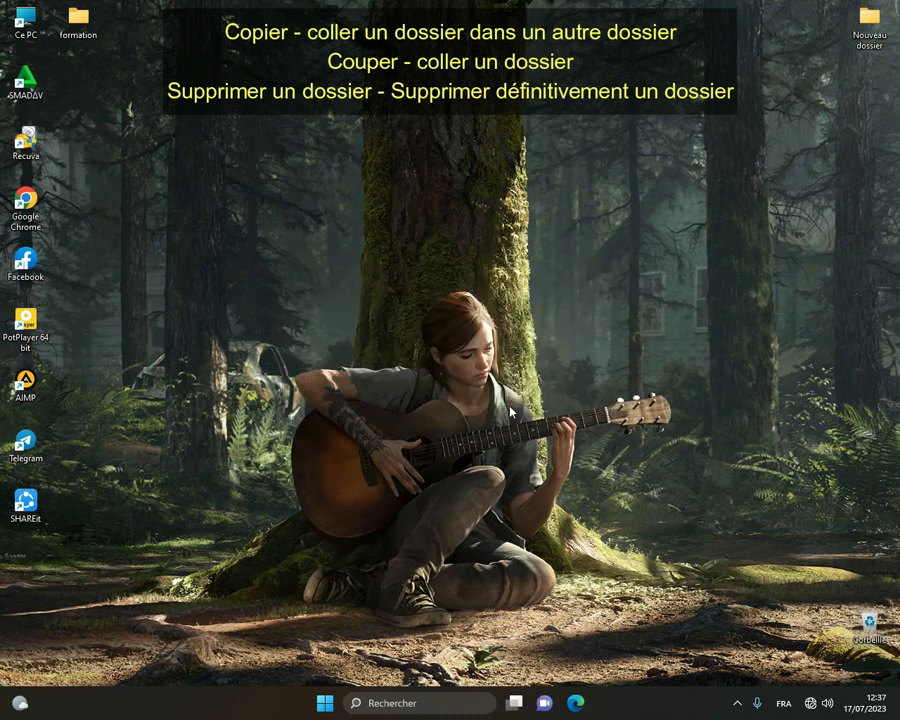